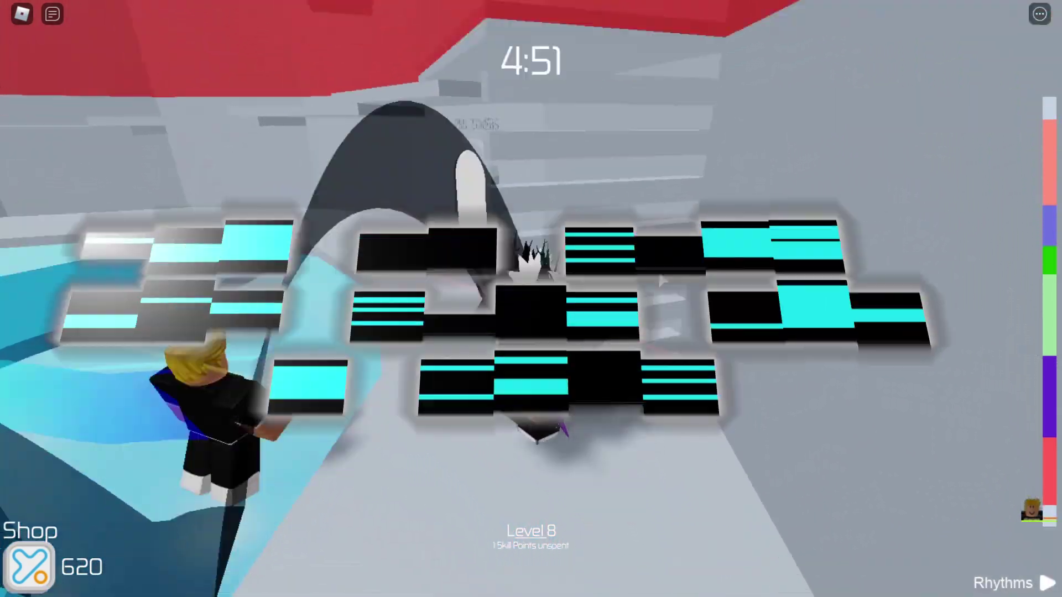
pyautogui.press('w')
pyautogui.press('space')
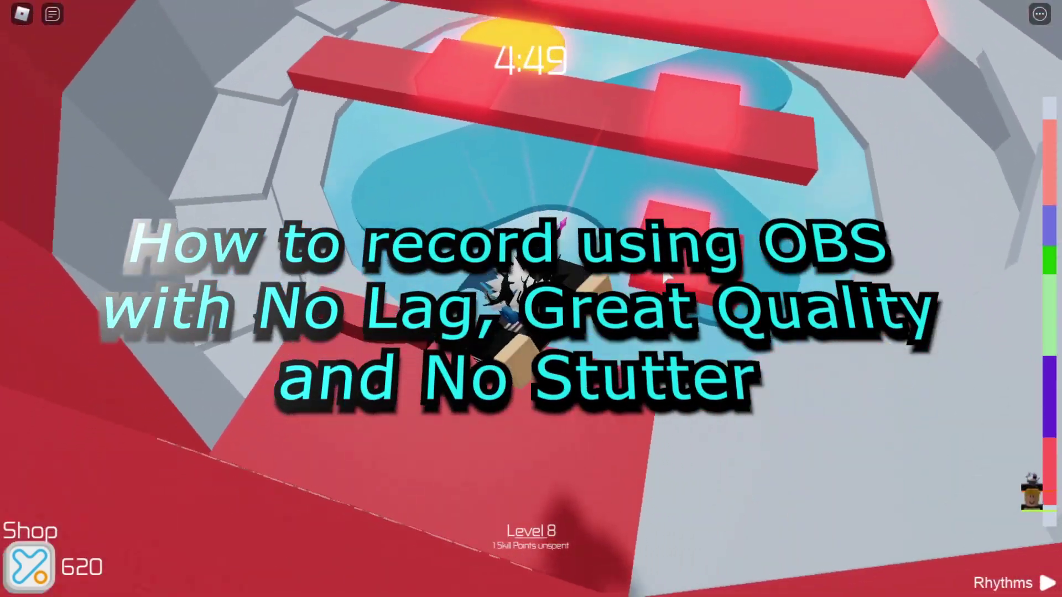
pyautogui.press('w')
pyautogui.press('space')
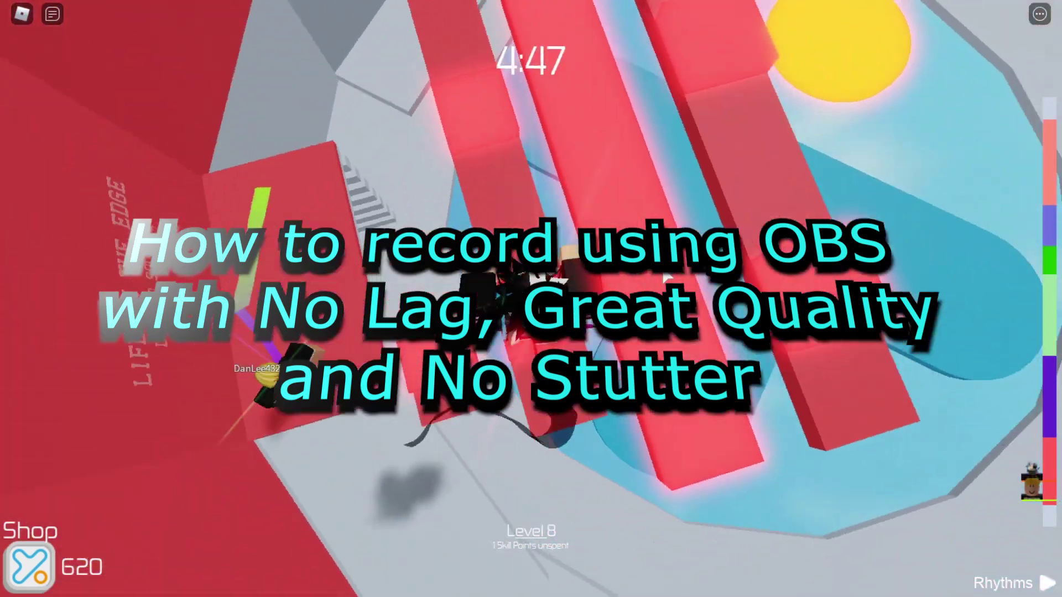
pyautogui.press('w')
pyautogui.press('space')
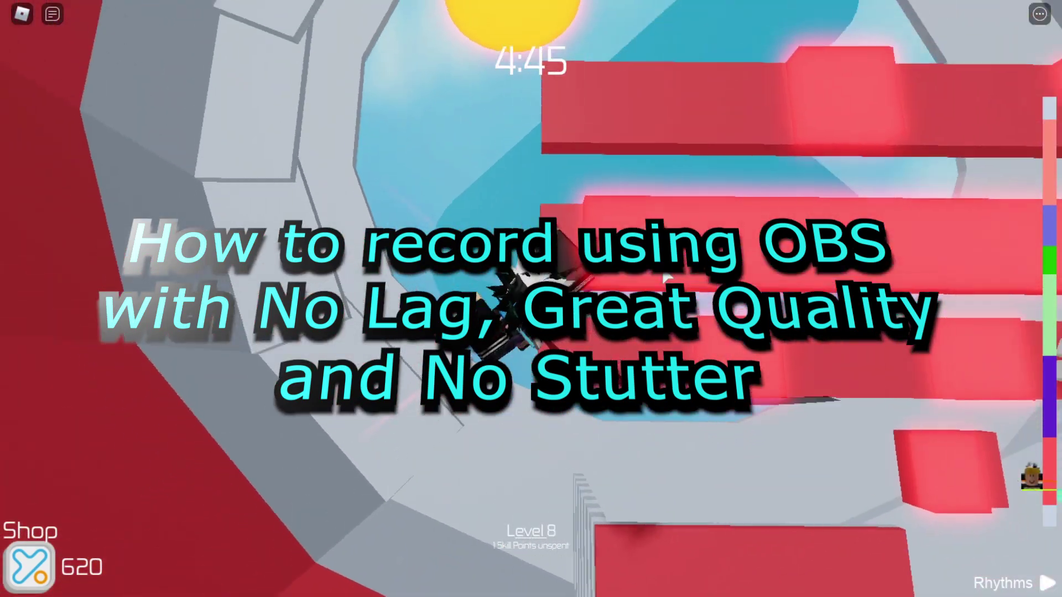
pyautogui.press('w')
pyautogui.press('space')
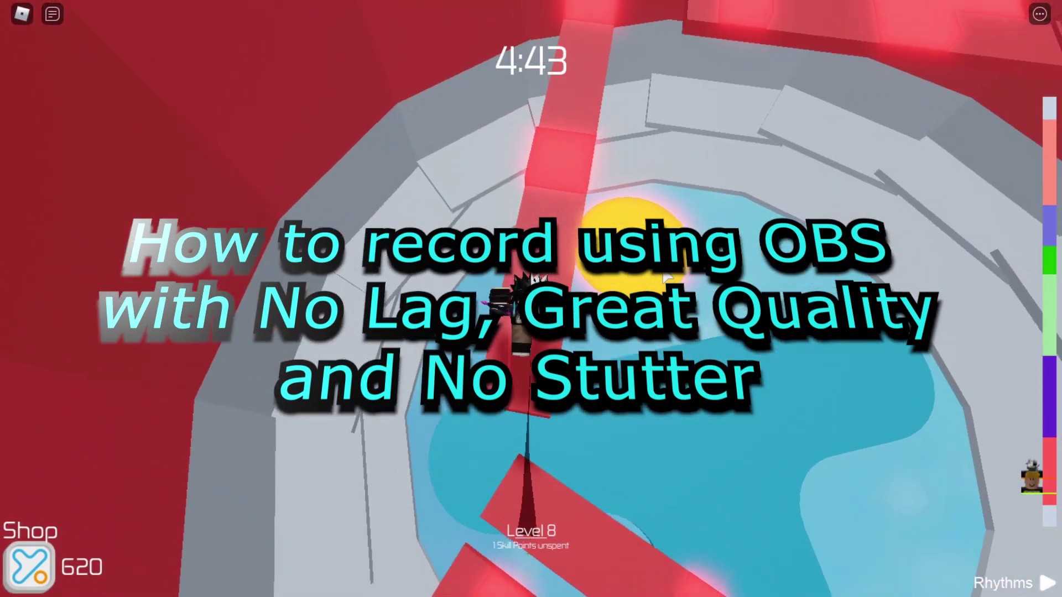
pyautogui.press('w')
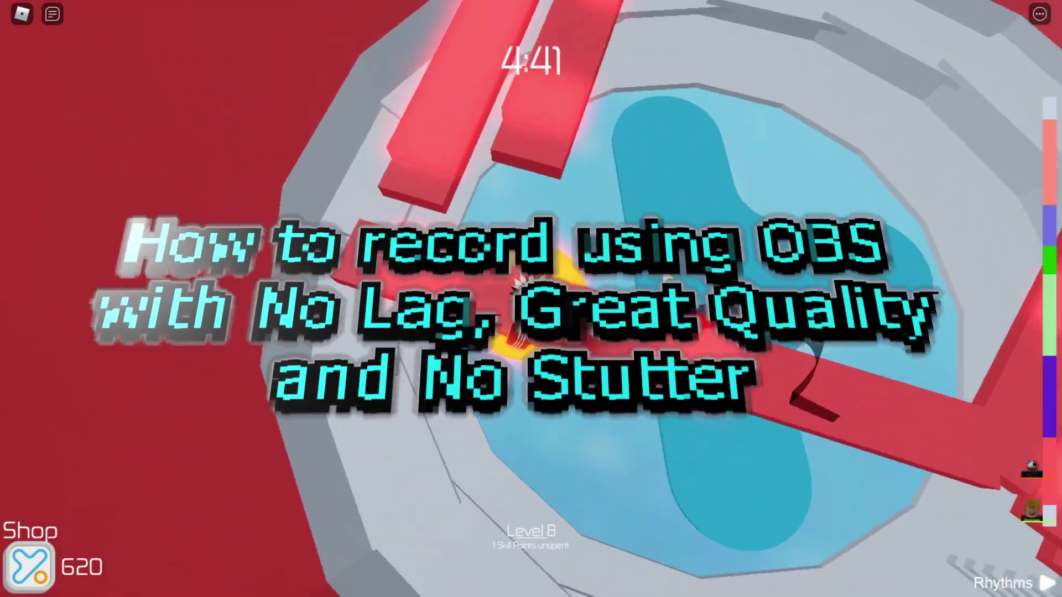
pyautogui.press('space')
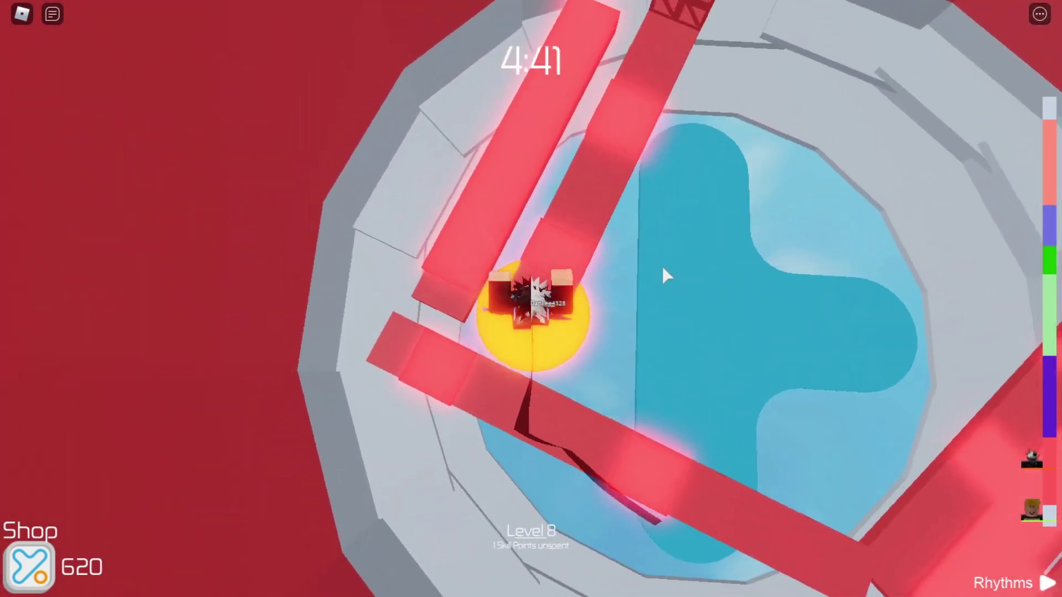
pyautogui.press('w')
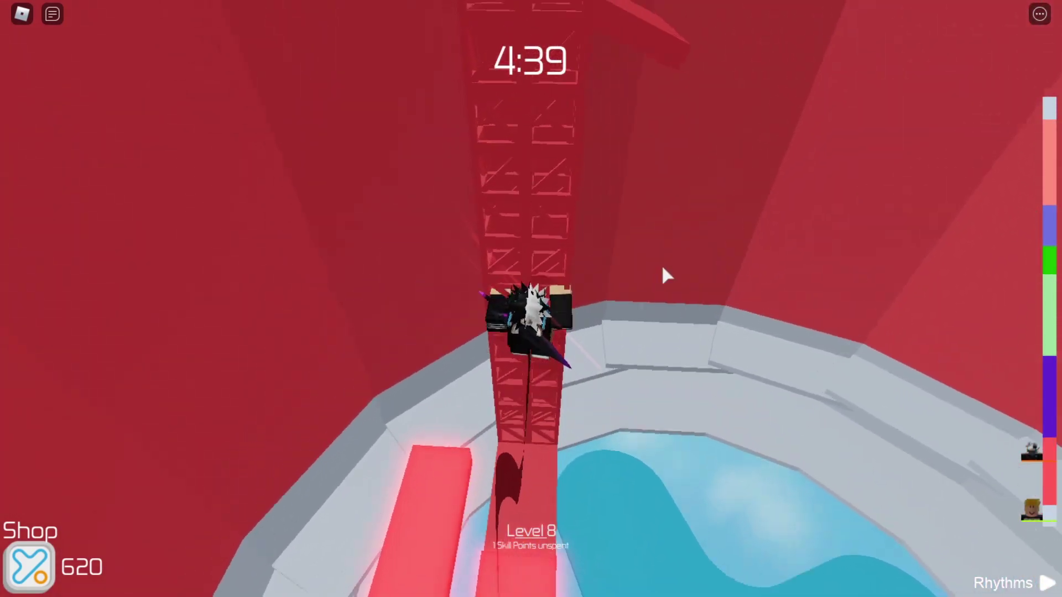
pyautogui.press('w')
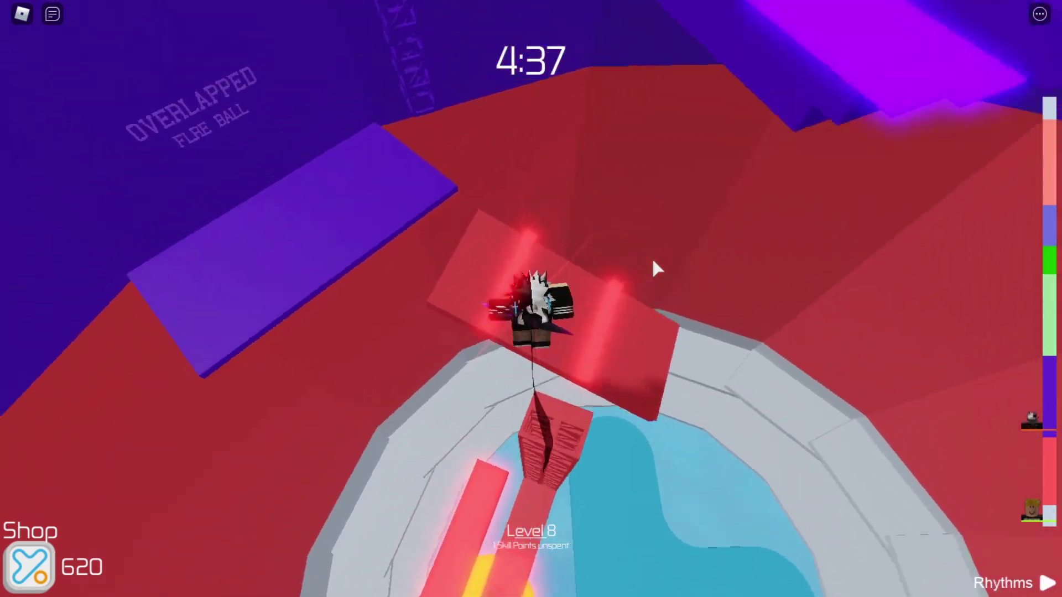
pyautogui.press('w')
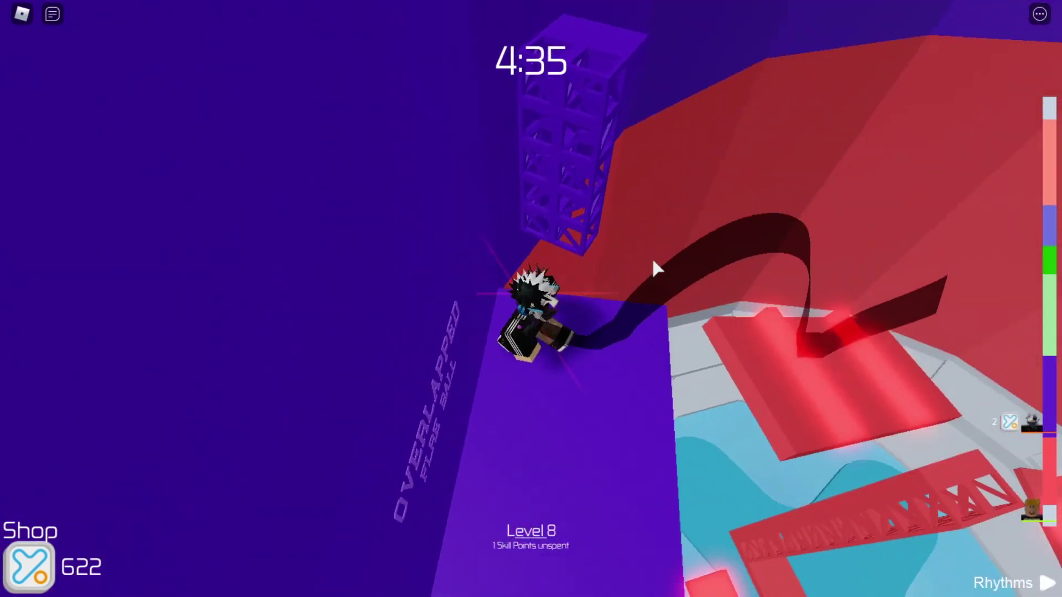
pyautogui.press('w')
pyautogui.press('space')
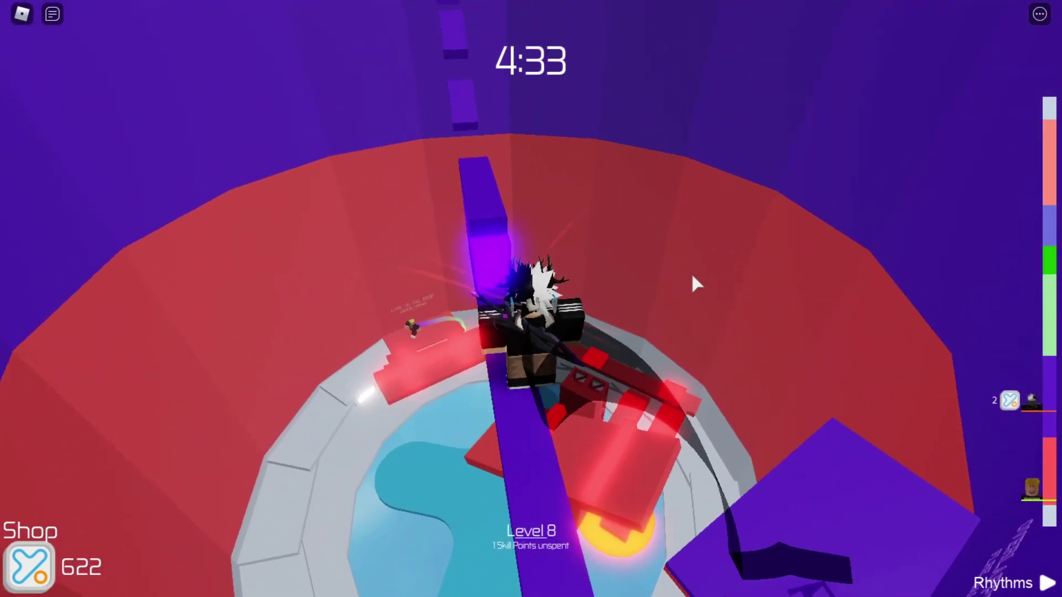
pyautogui.press('w')
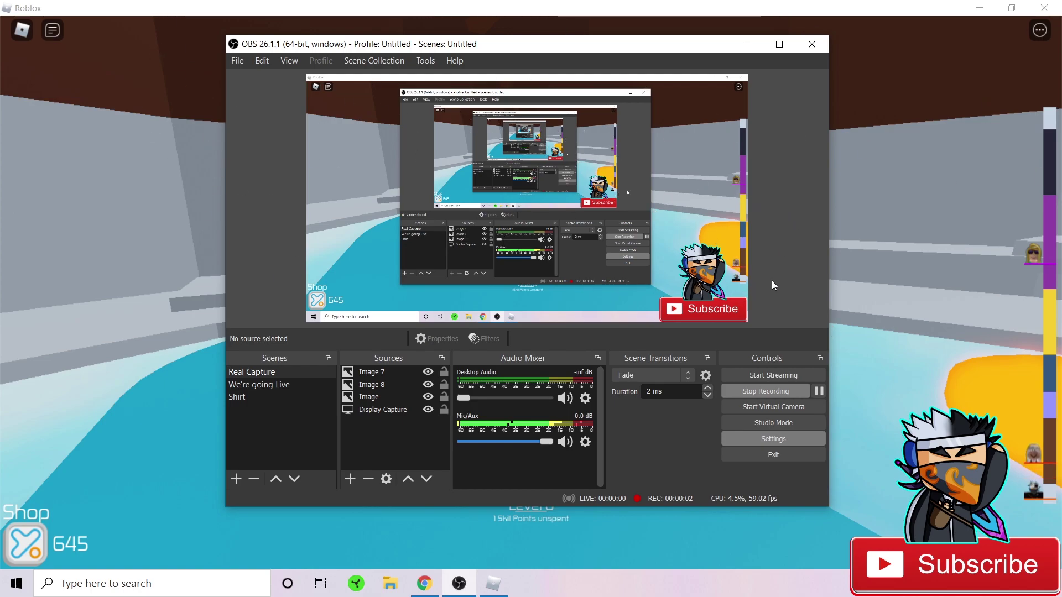
# Step: Open the output settings and show the recording options, checking the streaming options and audio track 1 along the way
pyautogui.click(737, 440)
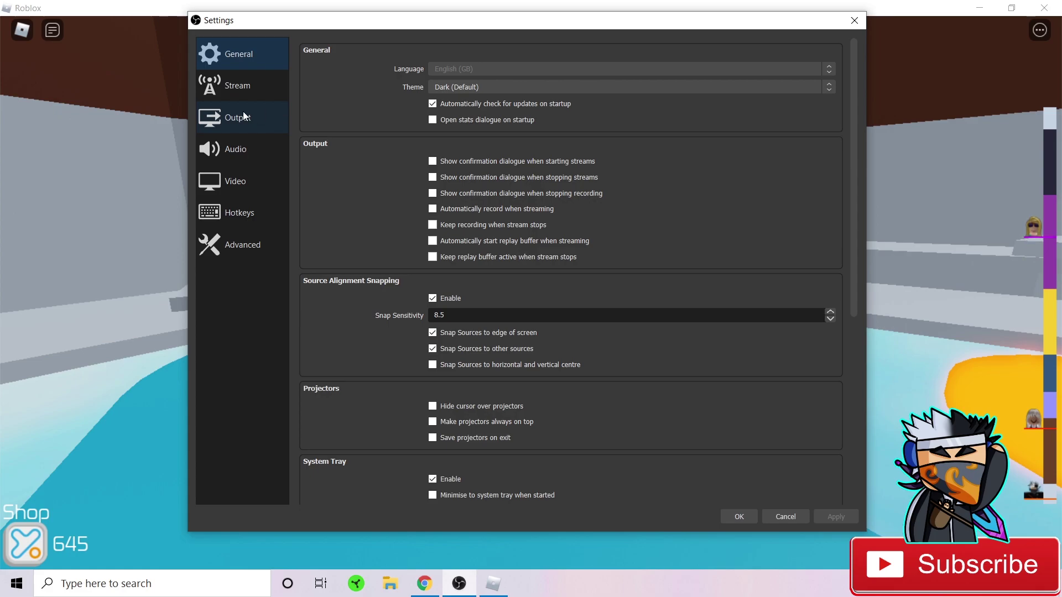
pyautogui.click(272, 132)
pyautogui.click(351, 76)
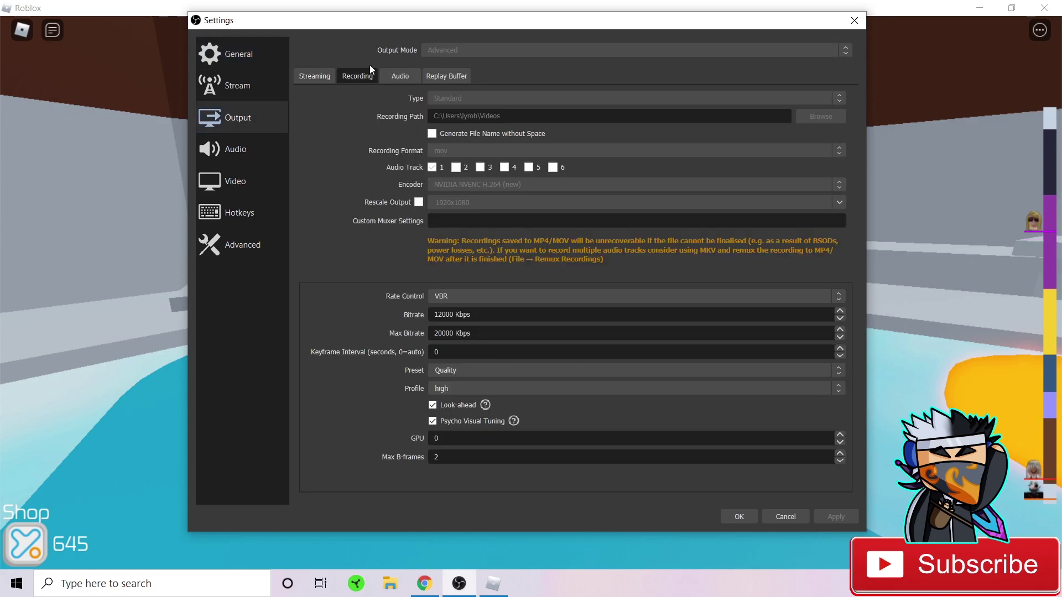
pyautogui.click(315, 75)
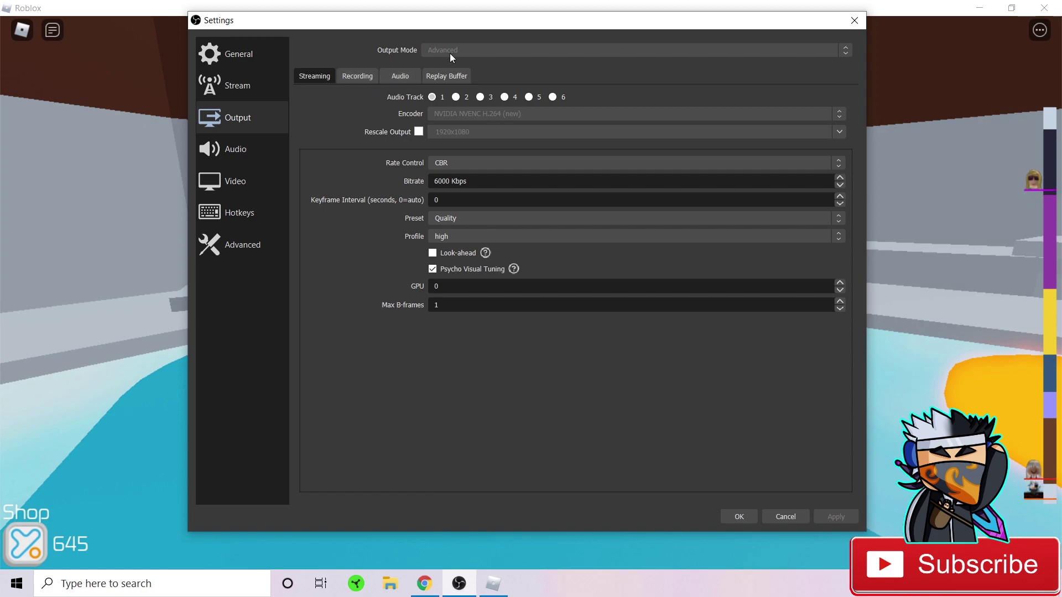
pyautogui.click(367, 75)
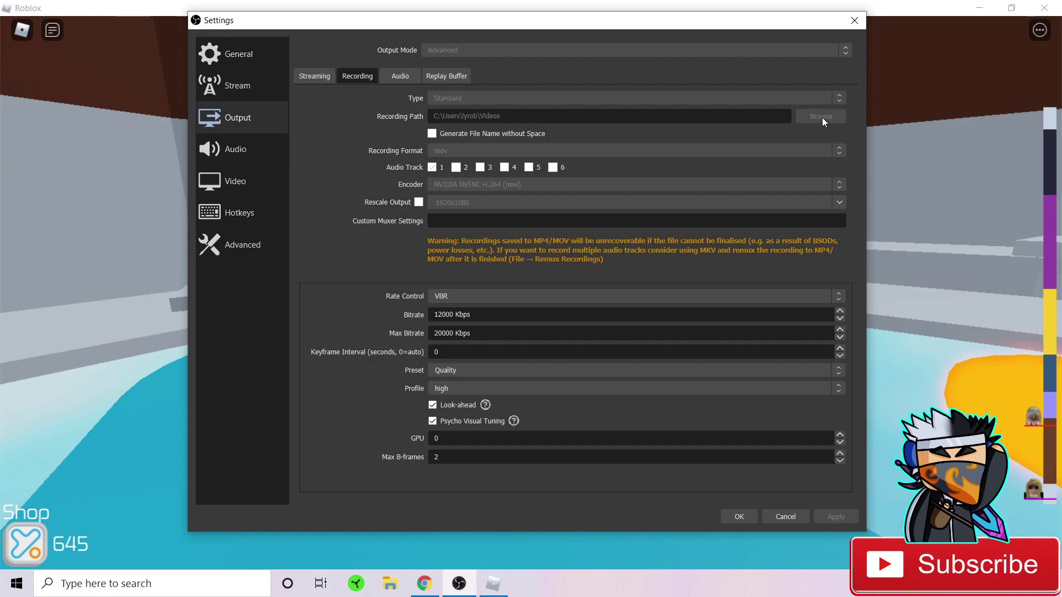
pyautogui.click(432, 168)
pyautogui.click(435, 168)
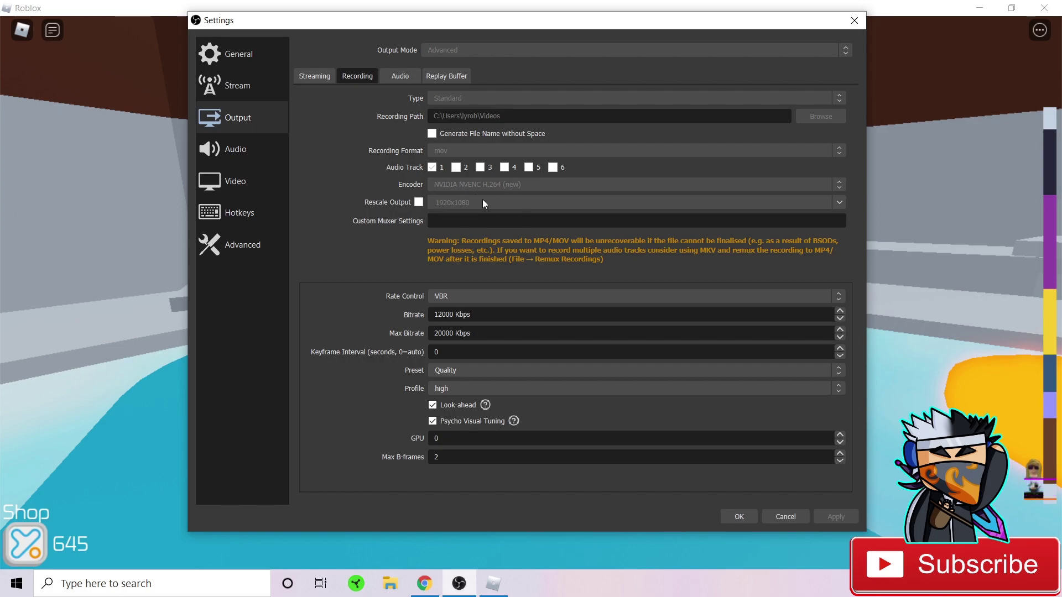
pyautogui.moveTo(459, 25); pyautogui.dragTo(873, 313)
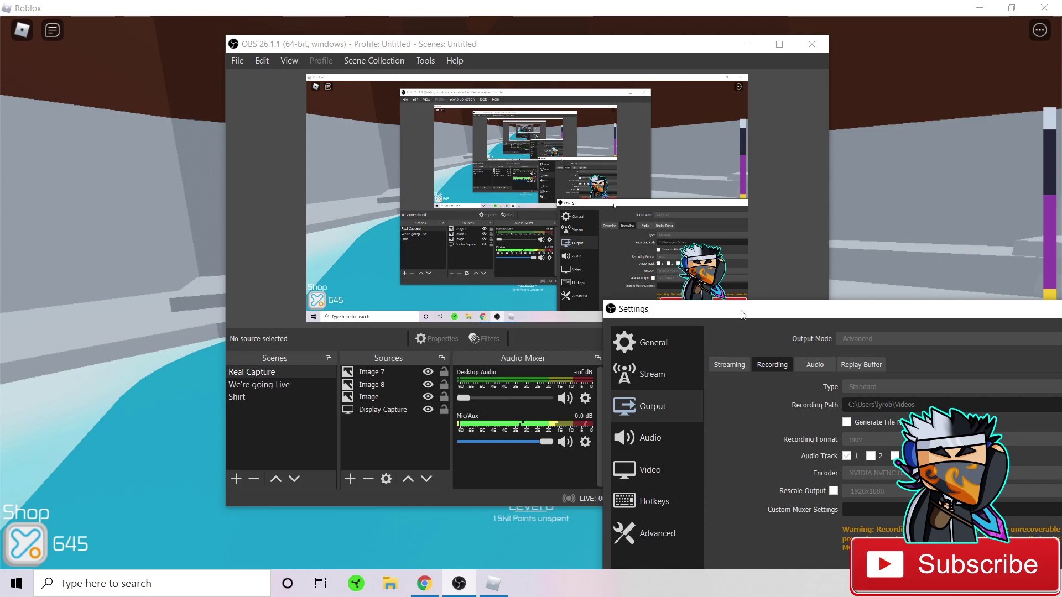
pyautogui.moveTo(675, 309); pyautogui.dragTo(362, 362)
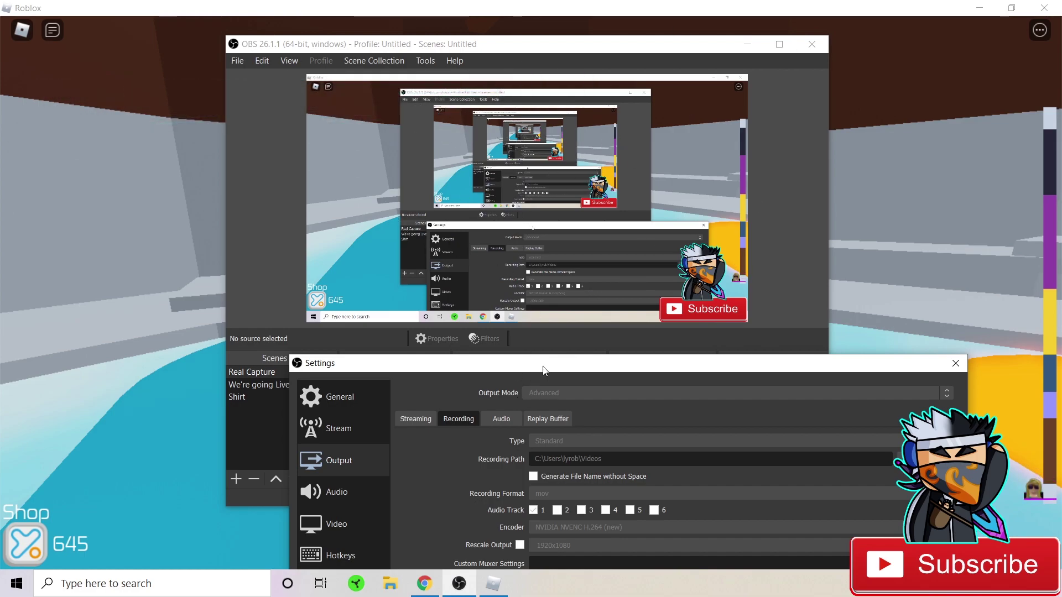
pyautogui.moveTo(543, 370); pyautogui.dragTo(483, 404)
pyautogui.moveTo(396, 393); pyautogui.dragTo(460, 170)
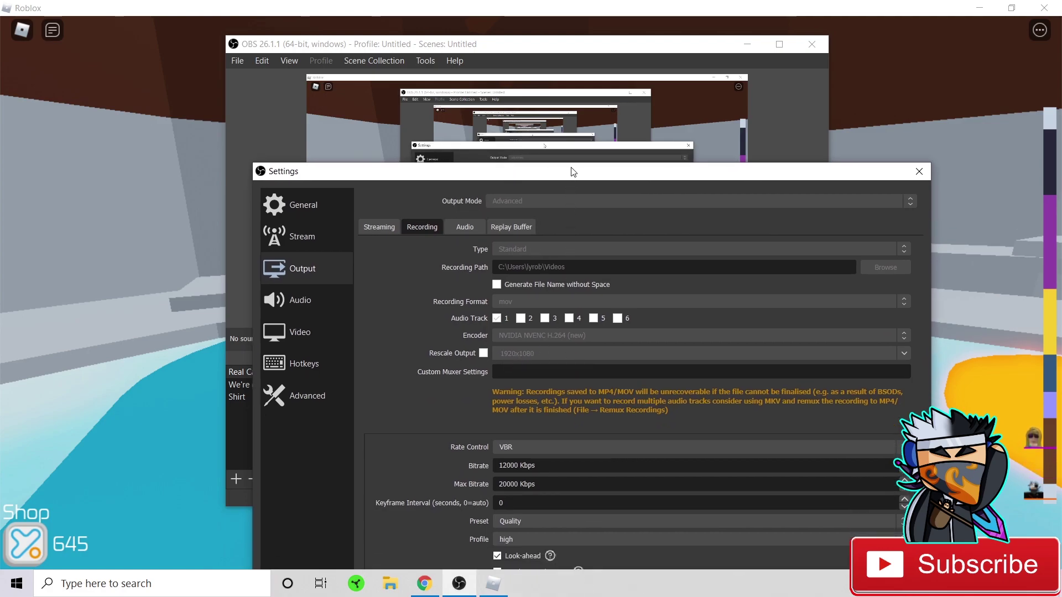
pyautogui.moveTo(573, 171); pyautogui.dragTo(571, 141)
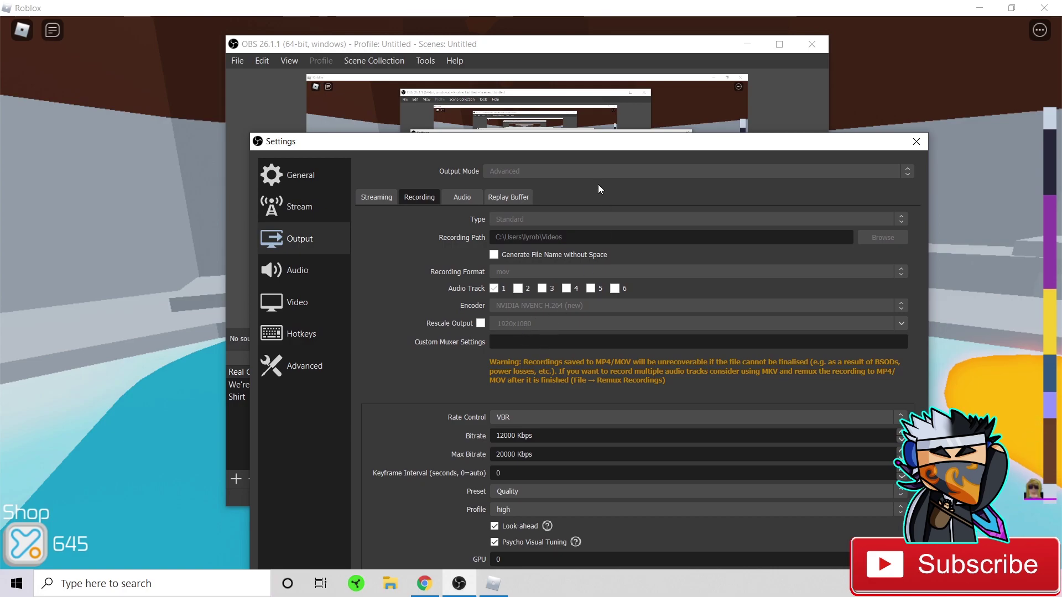
pyautogui.moveTo(582, 144); pyautogui.dragTo(573, 54)
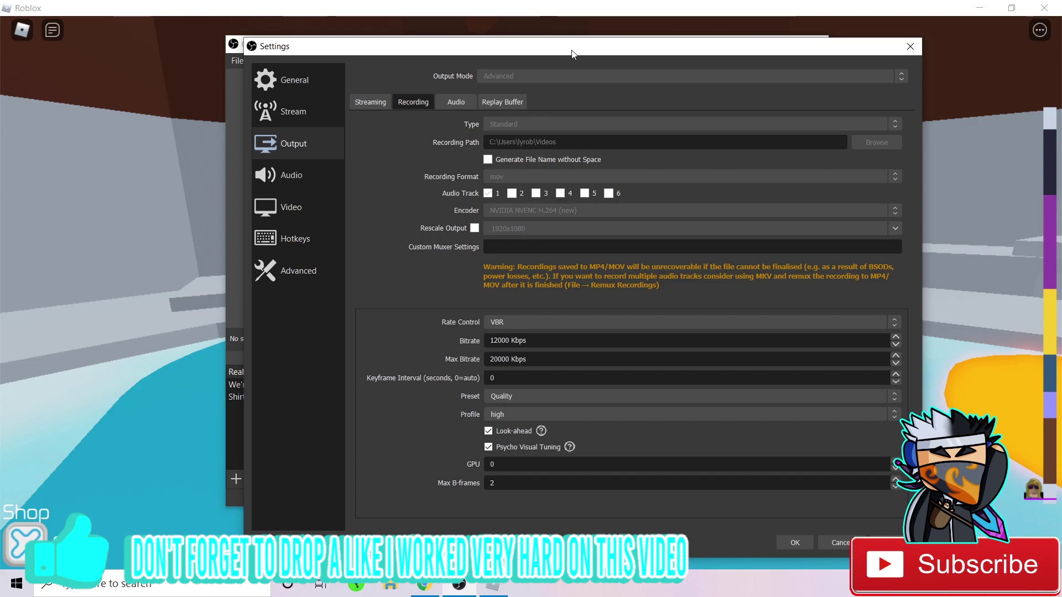
pyautogui.moveTo(572, 57)
pyautogui.mouseDown()
pyautogui.moveTo(572, 97)
pyautogui.moveTo(572, 58)
pyautogui.mouseUp()
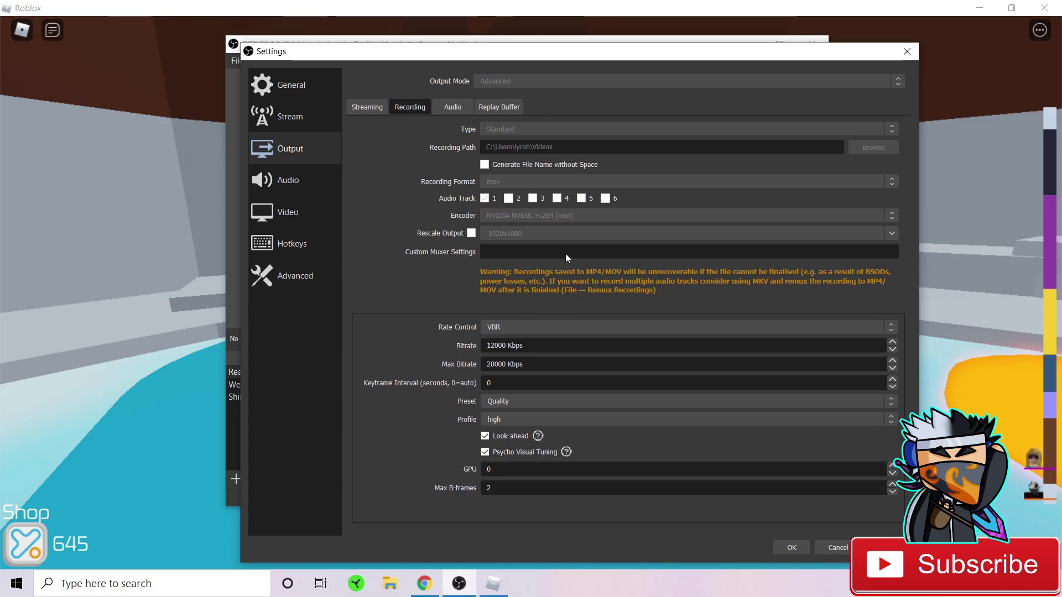
pyautogui.moveTo(517, 56); pyautogui.dragTo(503, 32)
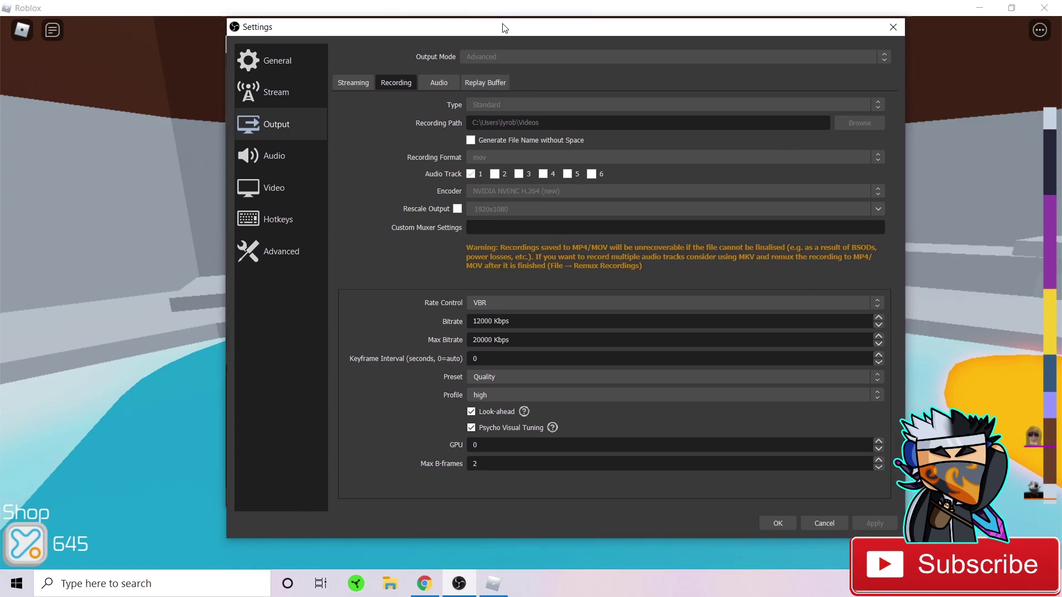
# Step: Select VBR as the rate control for recordings
pyautogui.click(475, 310)
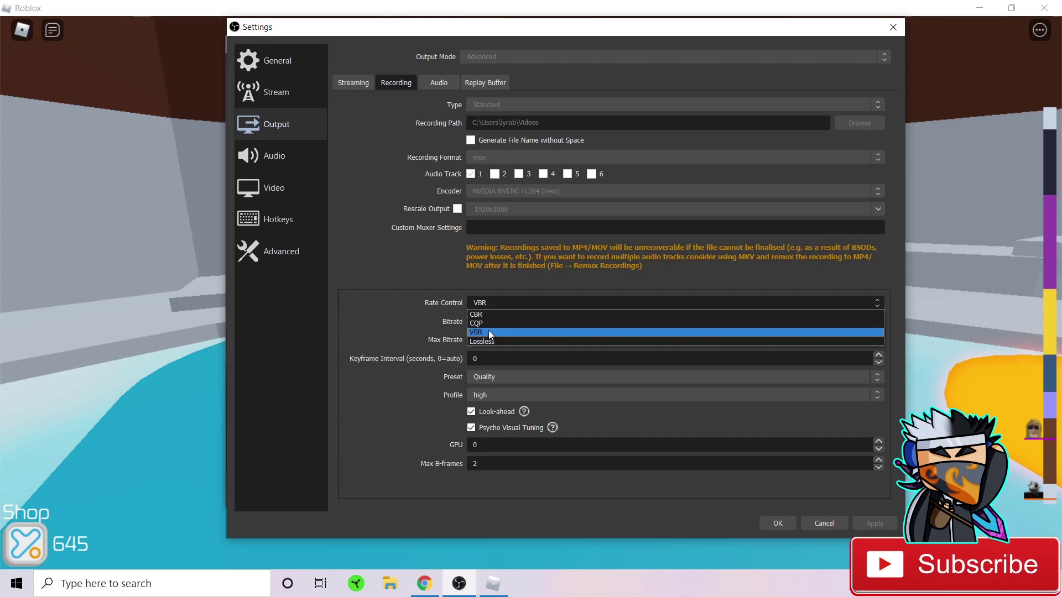
pyautogui.click(489, 330)
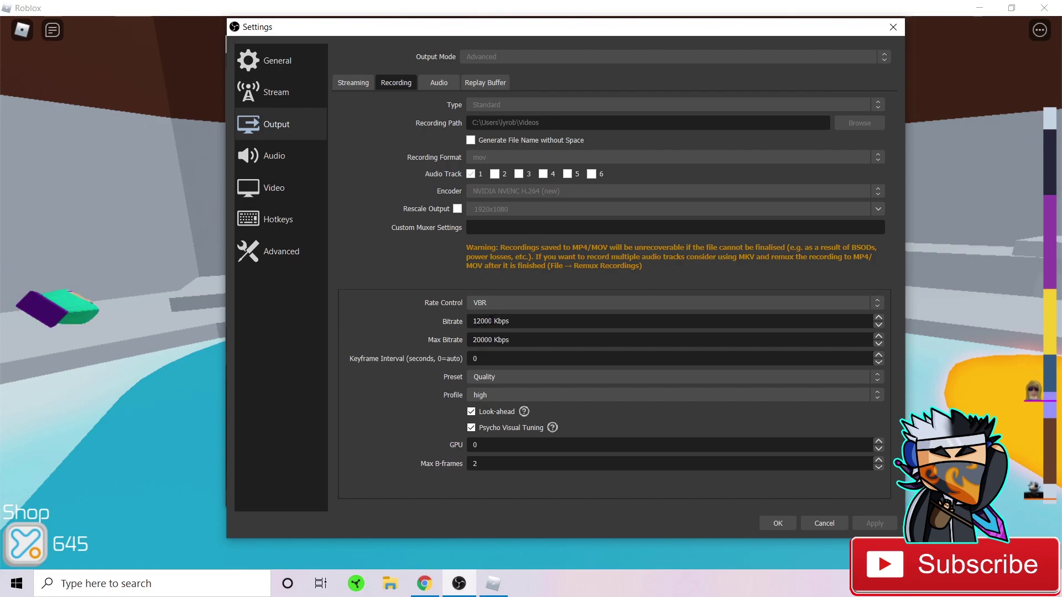
# Step: Set the recording bitrate to 3000 Kbps and the max bitrate to 5000 Kbps
pyautogui.moveTo(496, 319); pyautogui.dragTo(458, 326)
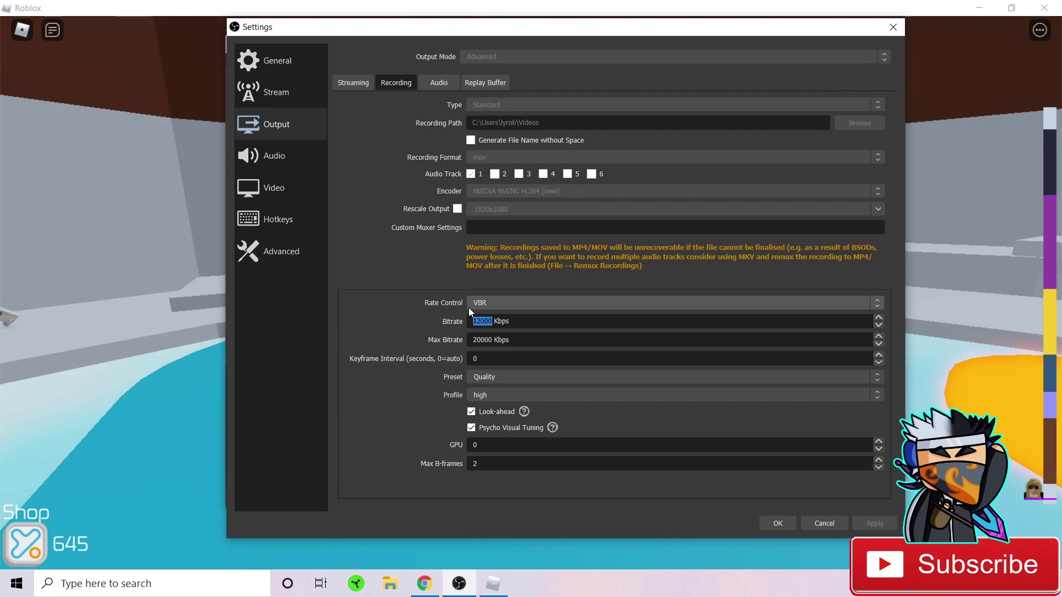
pyautogui.press('BackSpace')
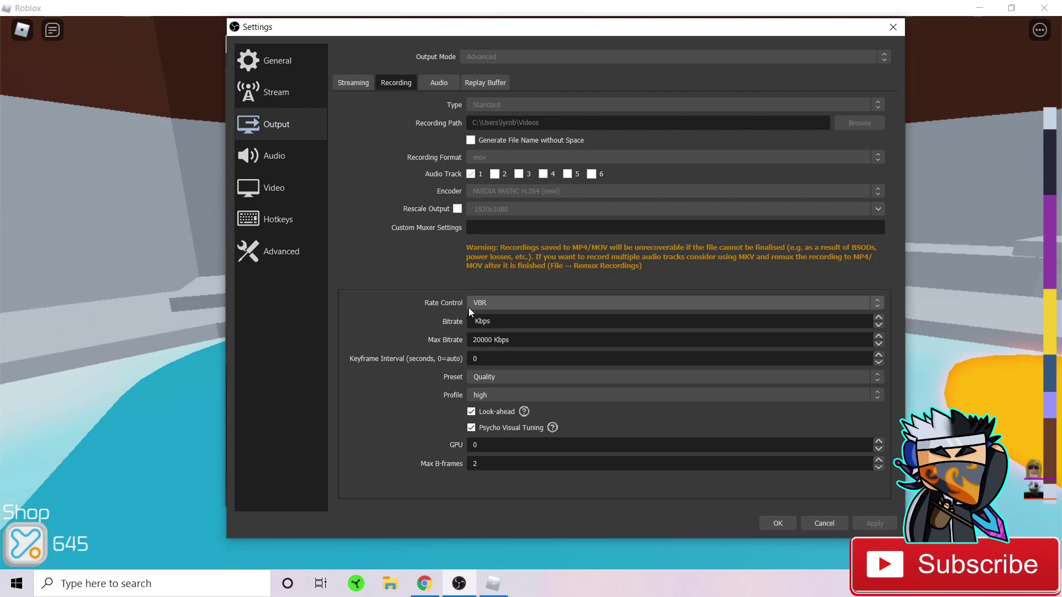
pyautogui.write('3000')
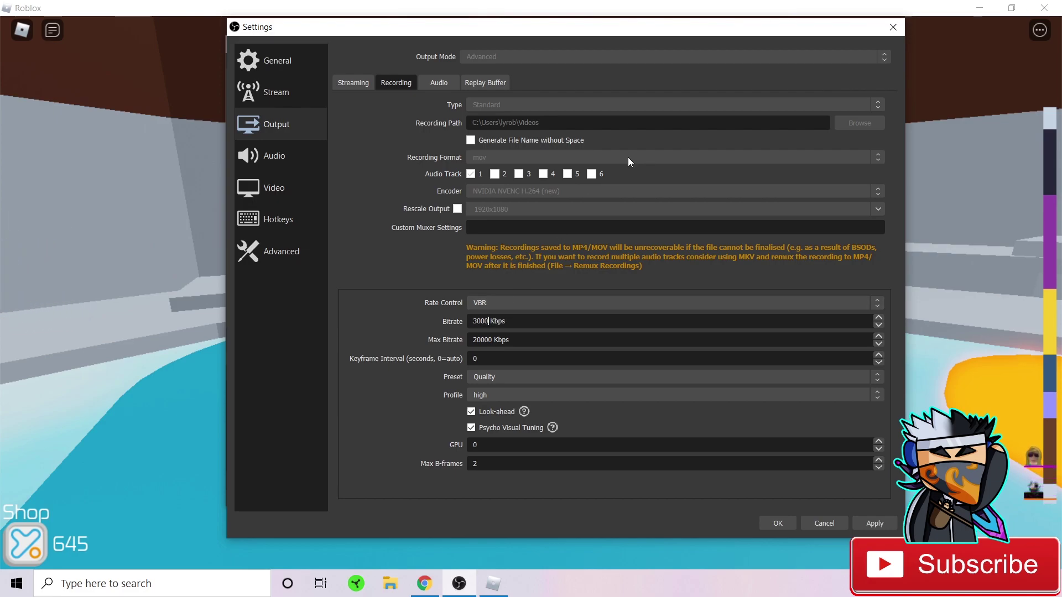
pyautogui.press('Tab')
pyautogui.write('500')
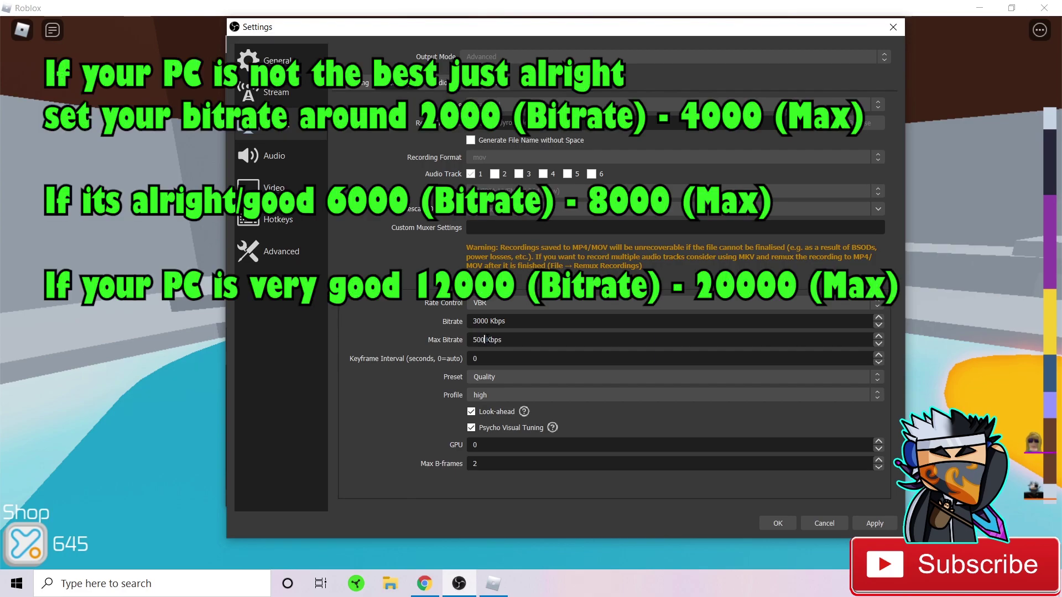
pyautogui.write('0')
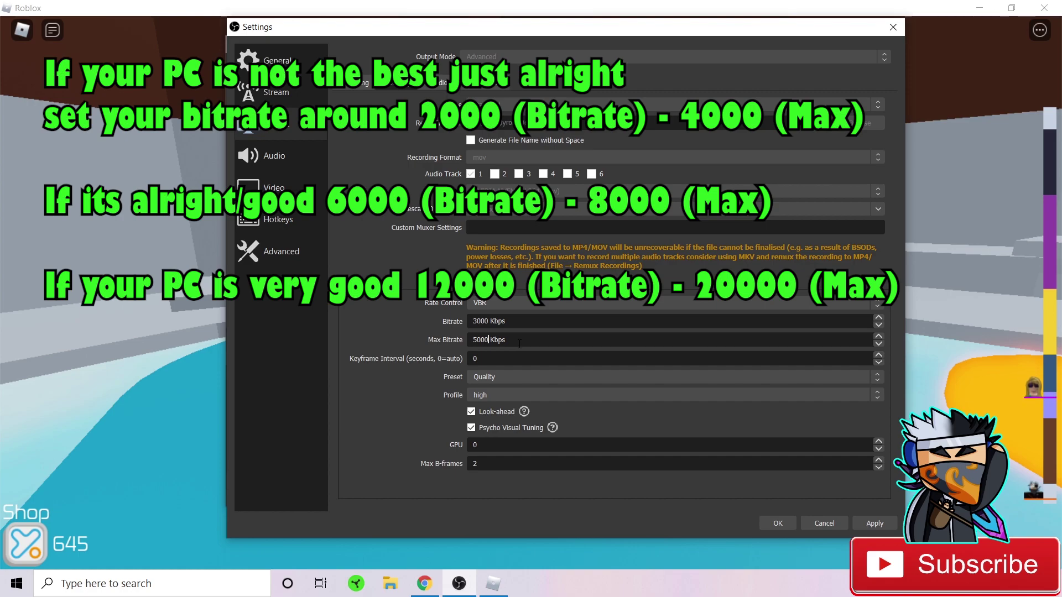
# Step: Set the recording bitrate to 7000 Kbps and the max bitrate to 10000 Kbps
pyautogui.doubleClick(481, 321)
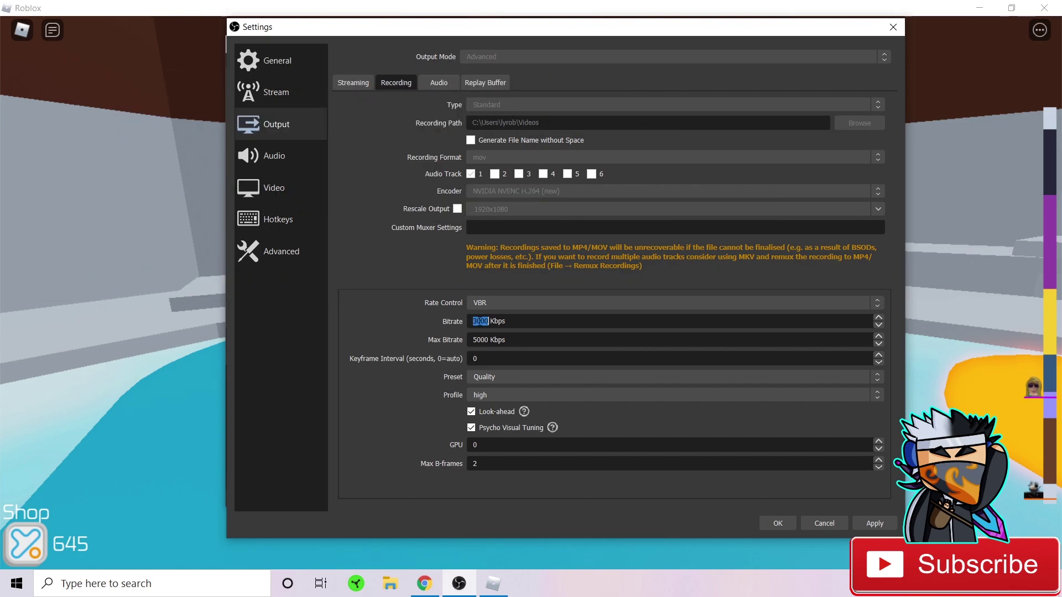
pyautogui.write('70')
pyautogui.doubleClick(481, 340)
pyautogui.write('10000')
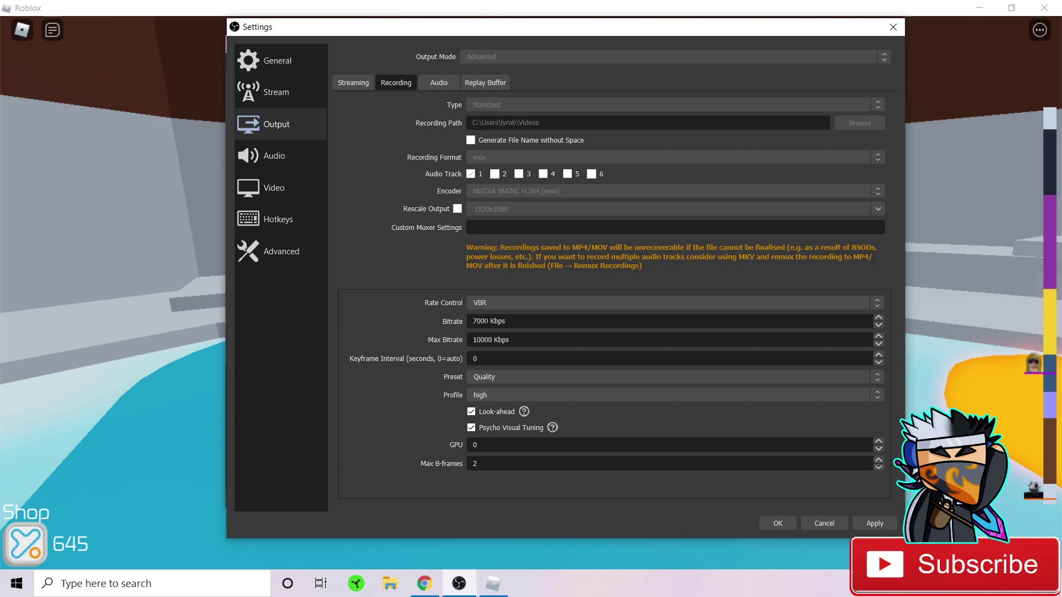
# Step: Set the recording bitrate to 12000 Kbps and the max bitrate to 18000 Kbps
pyautogui.doubleClick(481, 321)
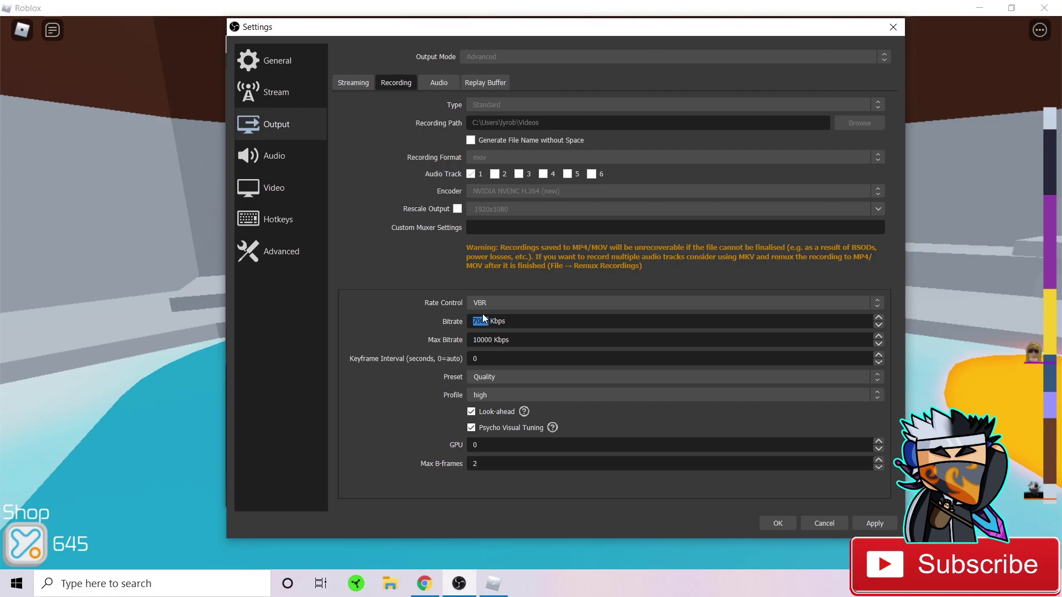
pyautogui.write('12000')
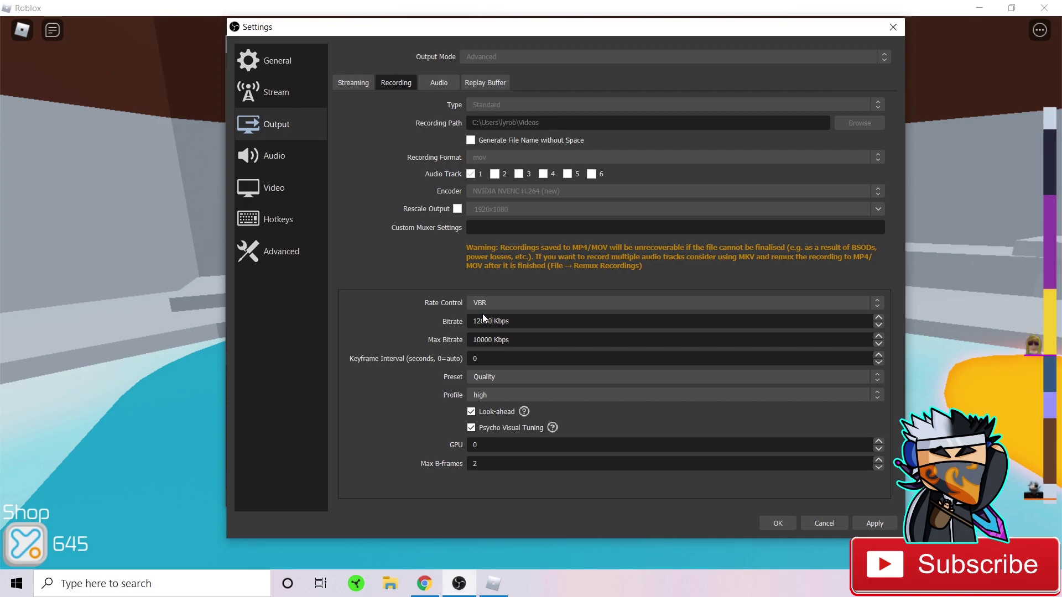
pyautogui.doubleClick(481, 340)
pyautogui.write('18000')
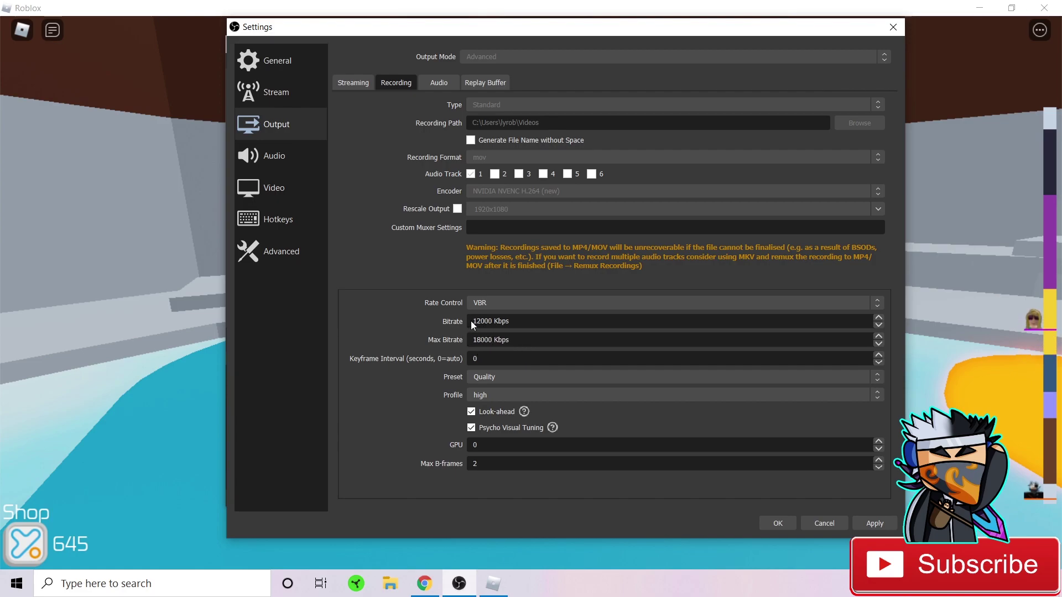
# Step: Set the recording encoder preset to Quality and the profile to high
pyautogui.click(492, 321)
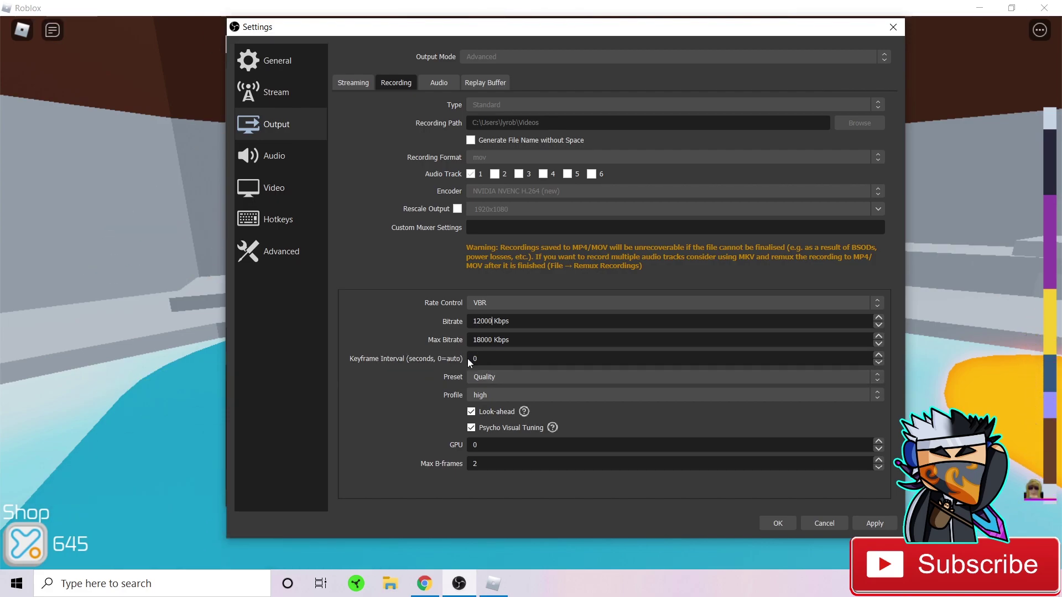
pyautogui.click(489, 376)
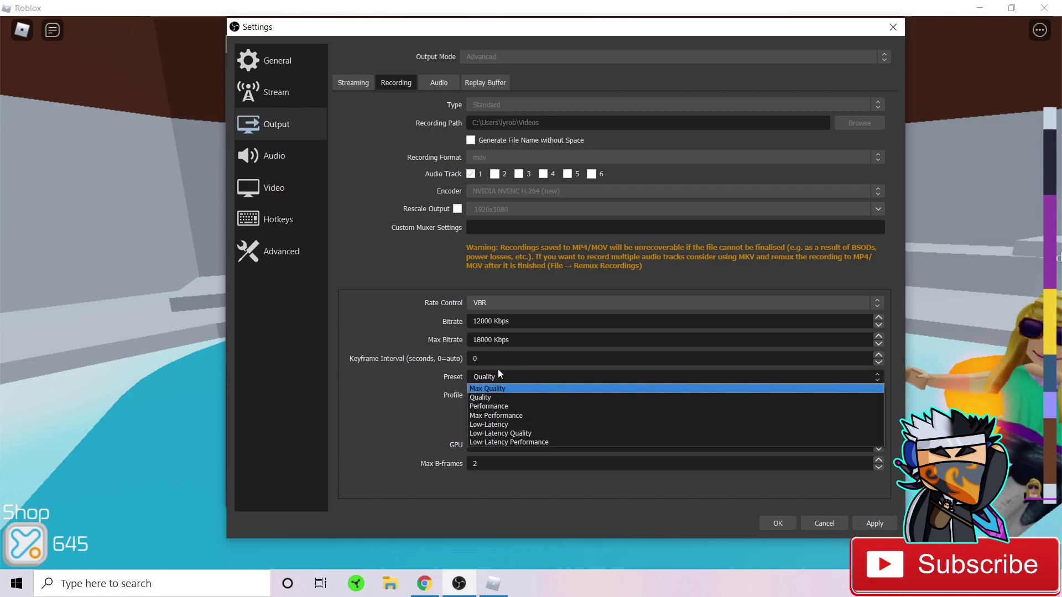
pyautogui.click(489, 397)
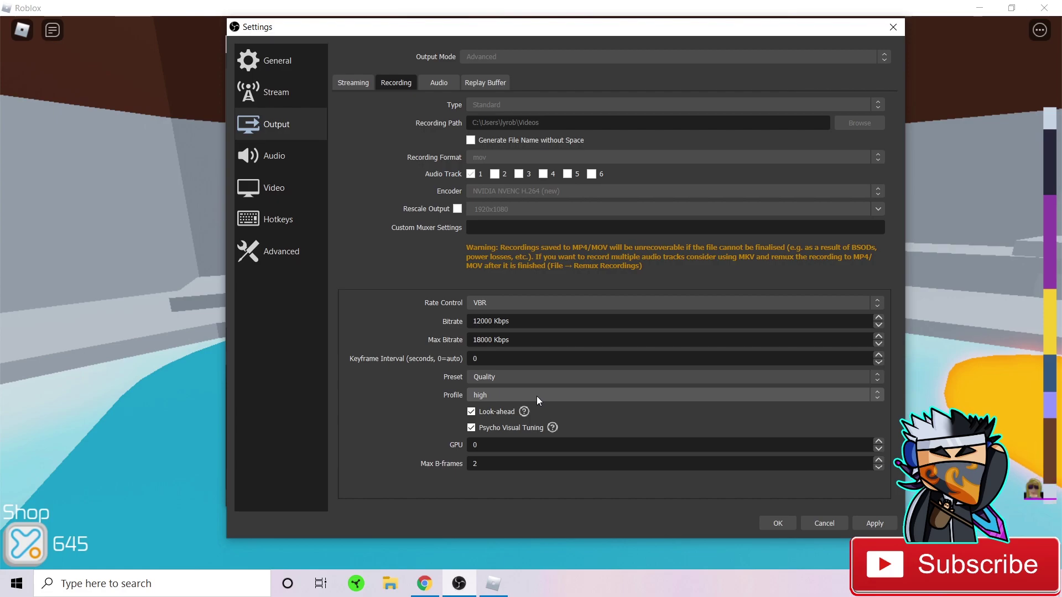
pyautogui.click(499, 378)
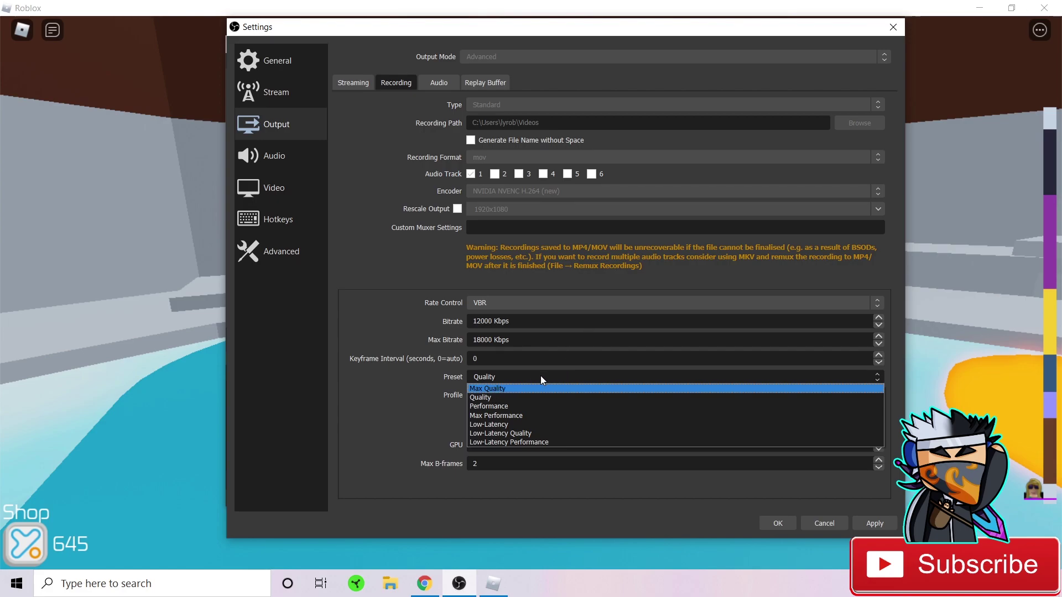
pyautogui.click(487, 397)
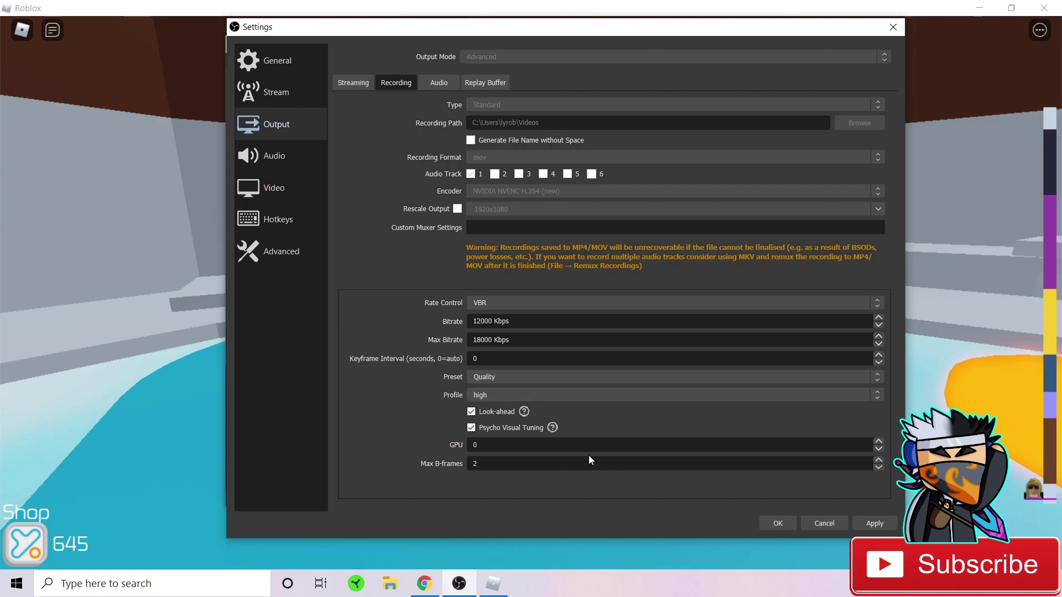
pyautogui.click(483, 393)
pyautogui.click(483, 405)
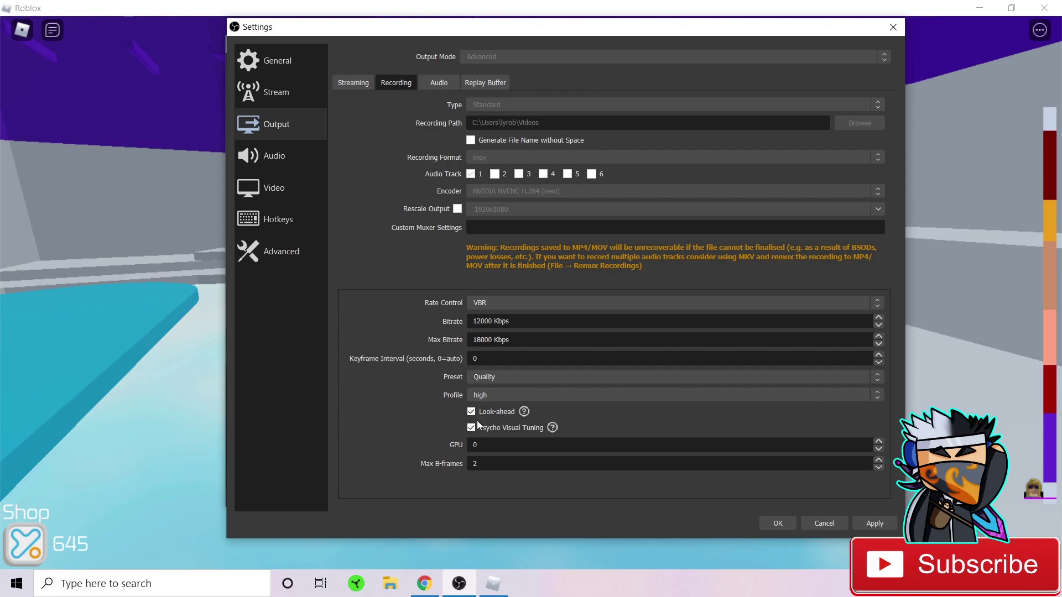
pyautogui.doubleClick(475, 445)
# Step: Review the output audio track settings and the video resolution, aspect ratio, downscale filter and FPS values
pyautogui.click(429, 81)
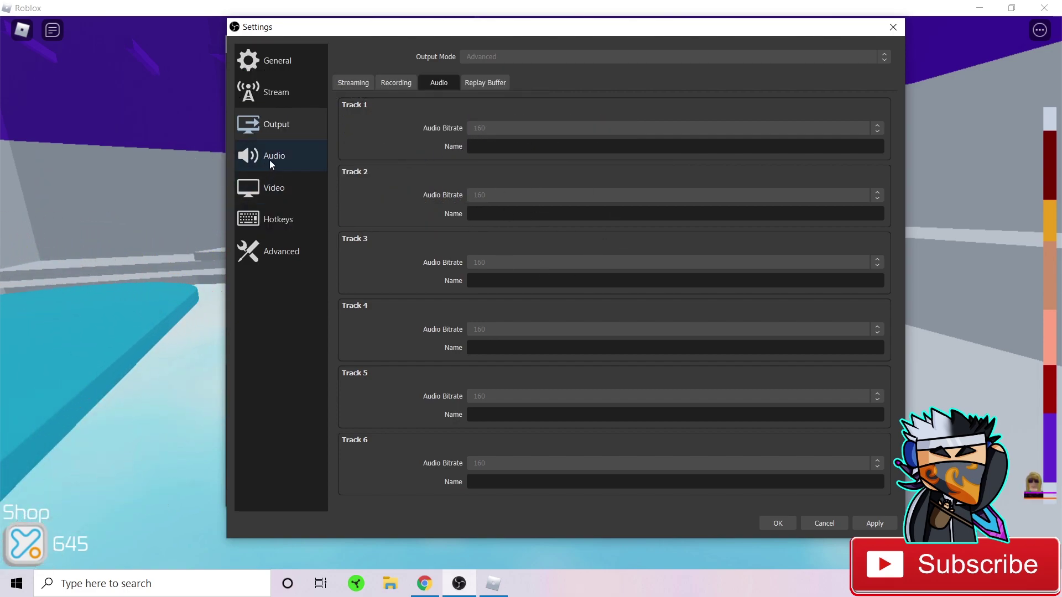
pyautogui.click(274, 188)
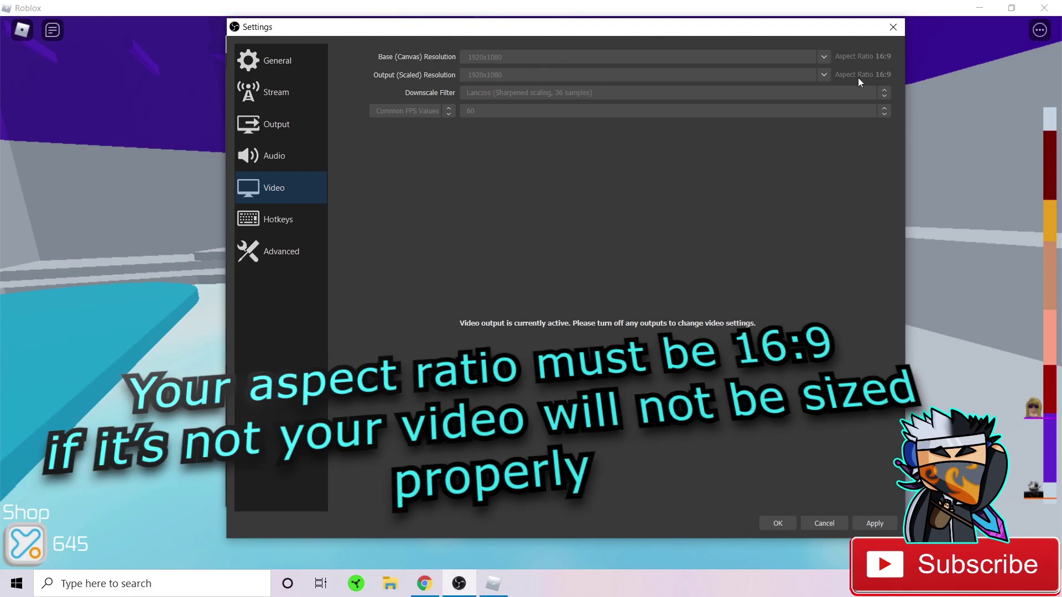
pyautogui.moveTo(778, 24); pyautogui.dragTo(823, 424)
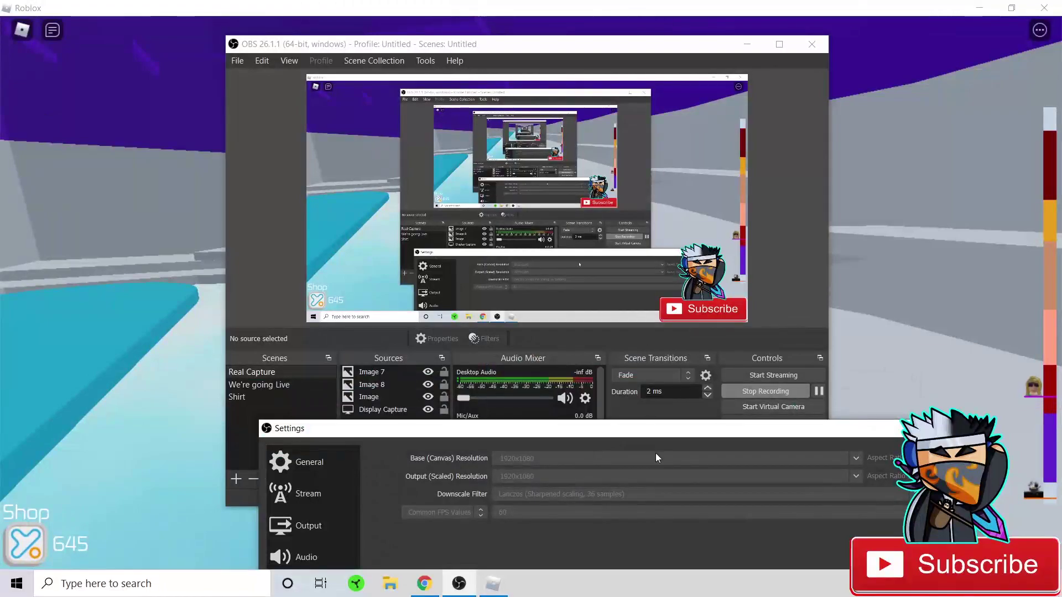
pyautogui.moveTo(620, 435); pyautogui.dragTo(555, 49)
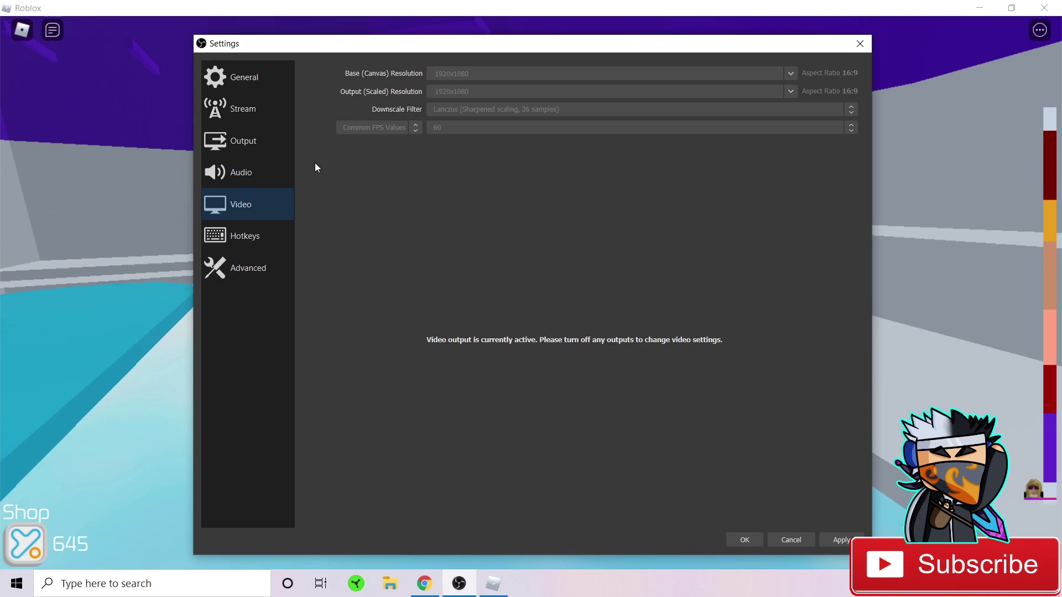
# Step: Review the hotkey assignments for recording, streaming, scenes and sources
pyautogui.click(237, 230)
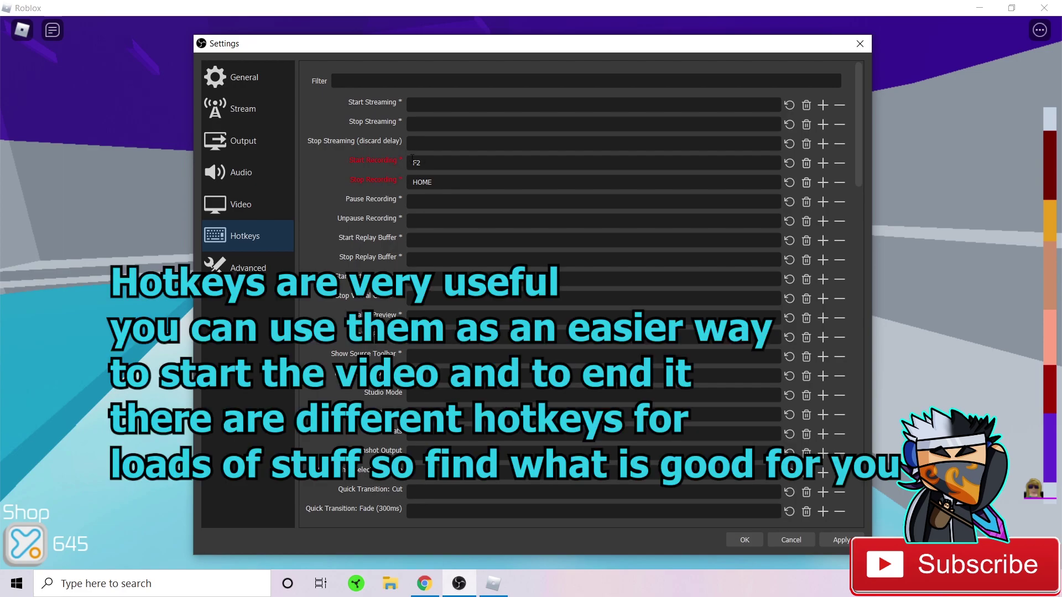
pyautogui.moveTo(719, 46); pyautogui.dragTo(602, 92)
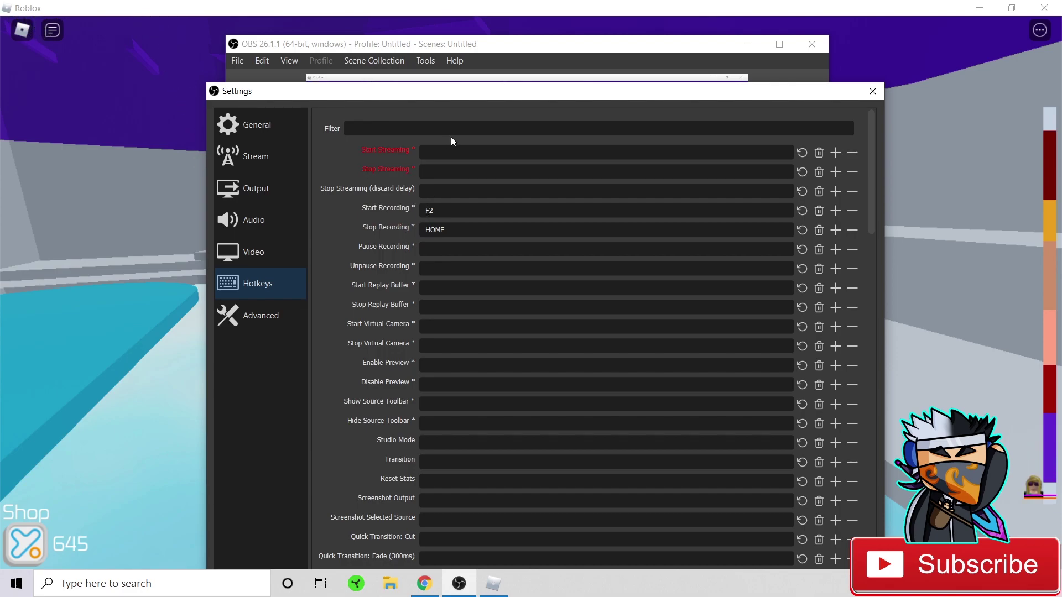
pyautogui.moveTo(467, 86); pyautogui.dragTo(461, 25)
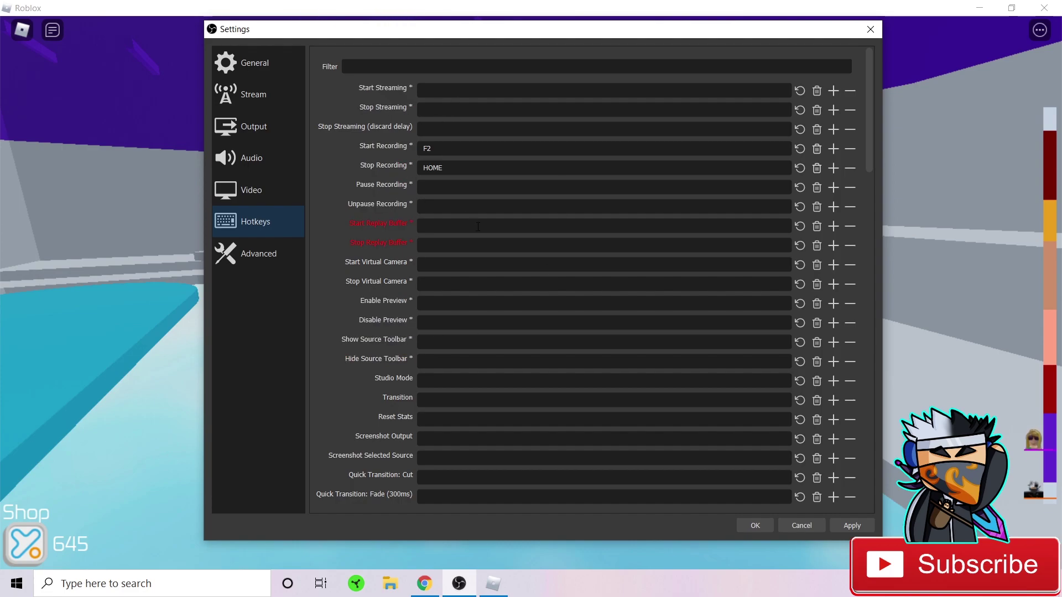
pyautogui.scroll(-5, 478, 229)
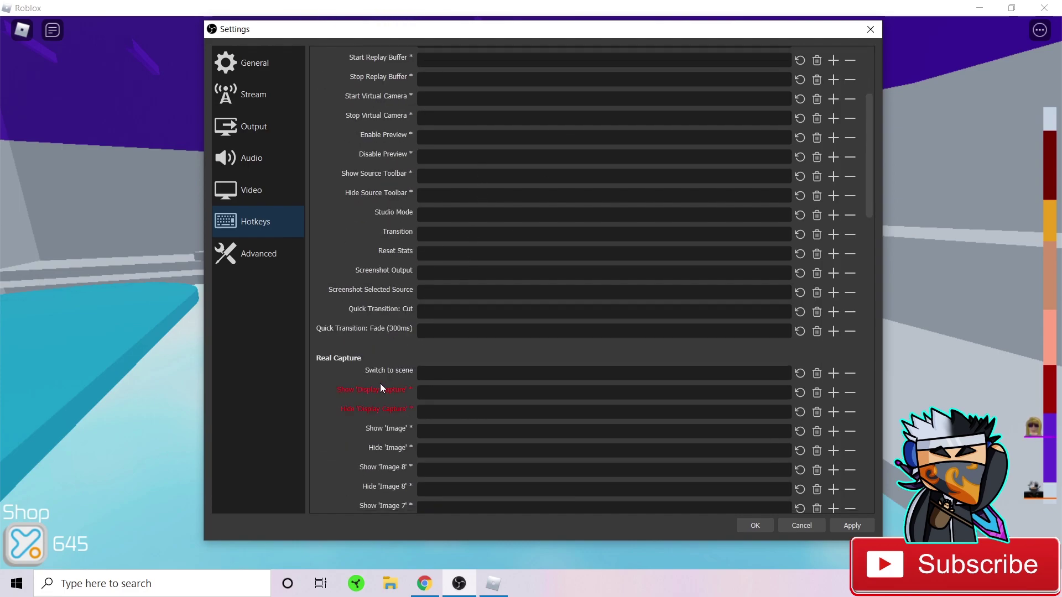
pyautogui.scroll(-1, 380, 390)
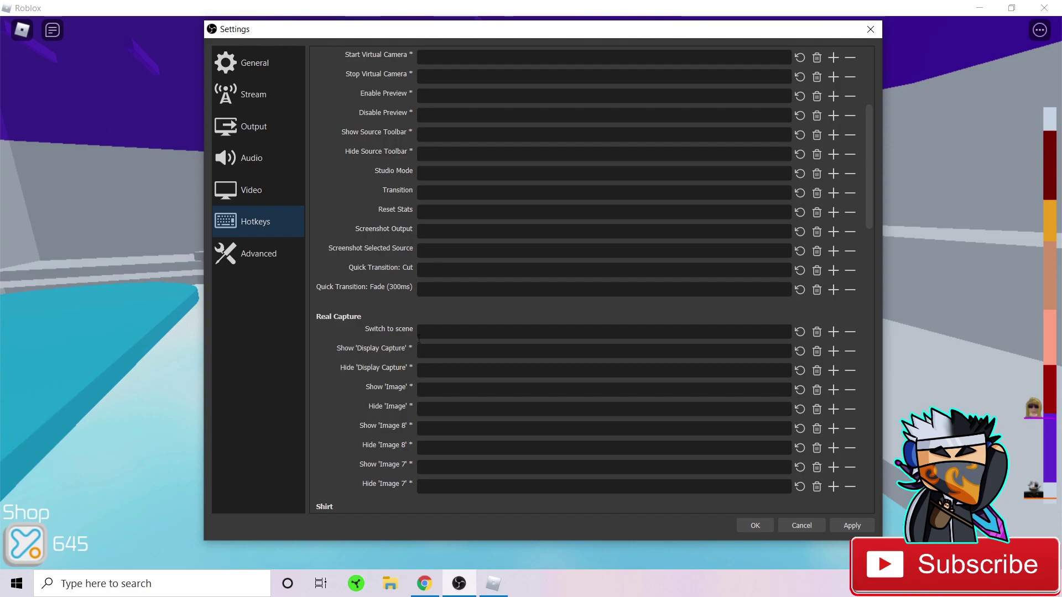
pyautogui.scroll(-3, 374, 437)
pyautogui.scroll(2, 405, 414)
pyautogui.scroll(-5, 400, 408)
pyautogui.scroll(9, 479, 185)
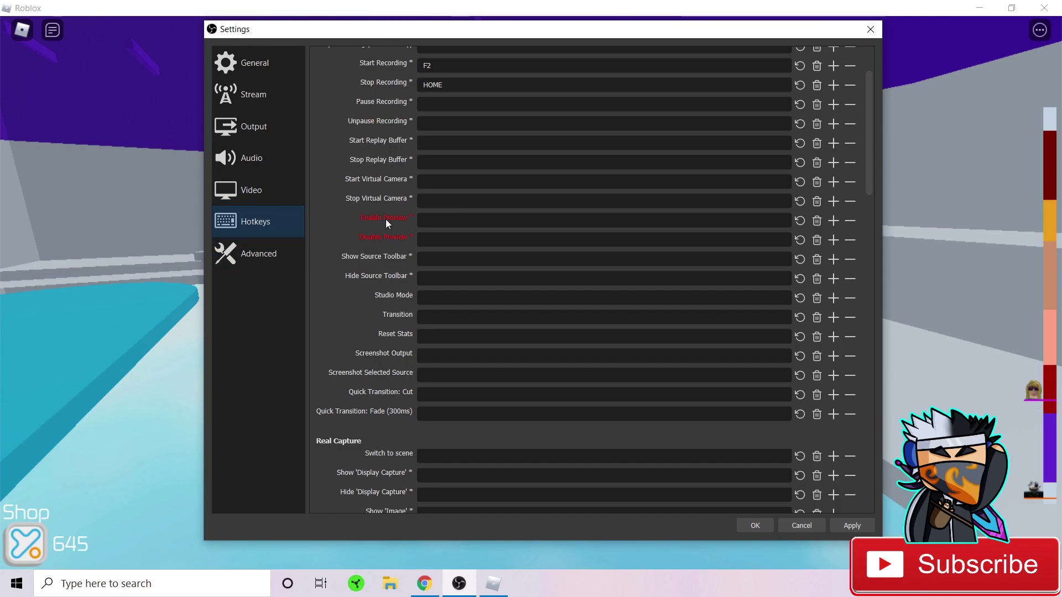
pyautogui.scroll(2, 386, 219)
# Step: Check which streaming services are available in the stream settings without changing the current one
pyautogui.click(259, 96)
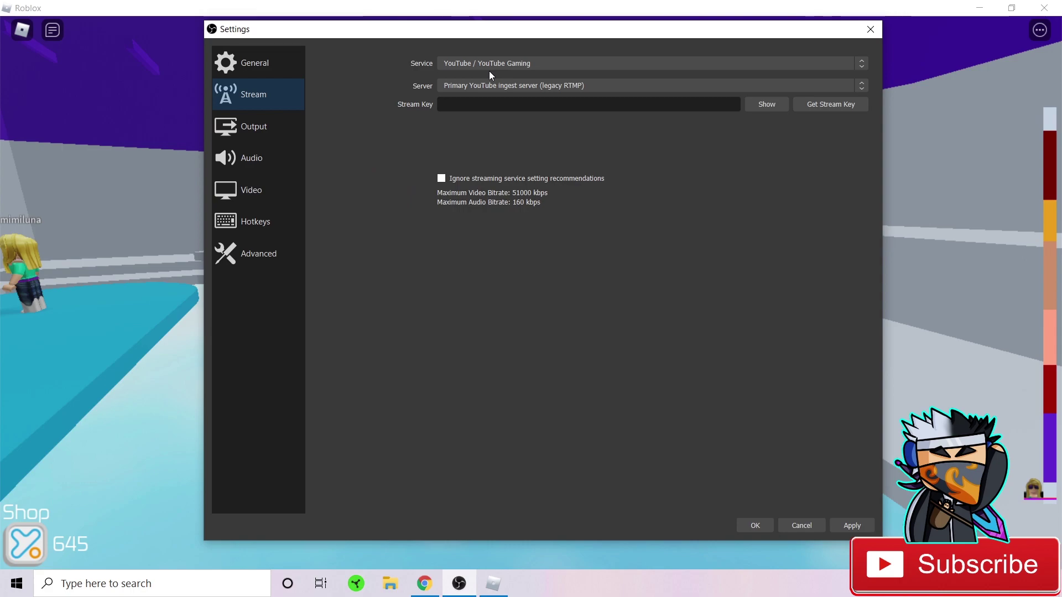
pyautogui.click(518, 63)
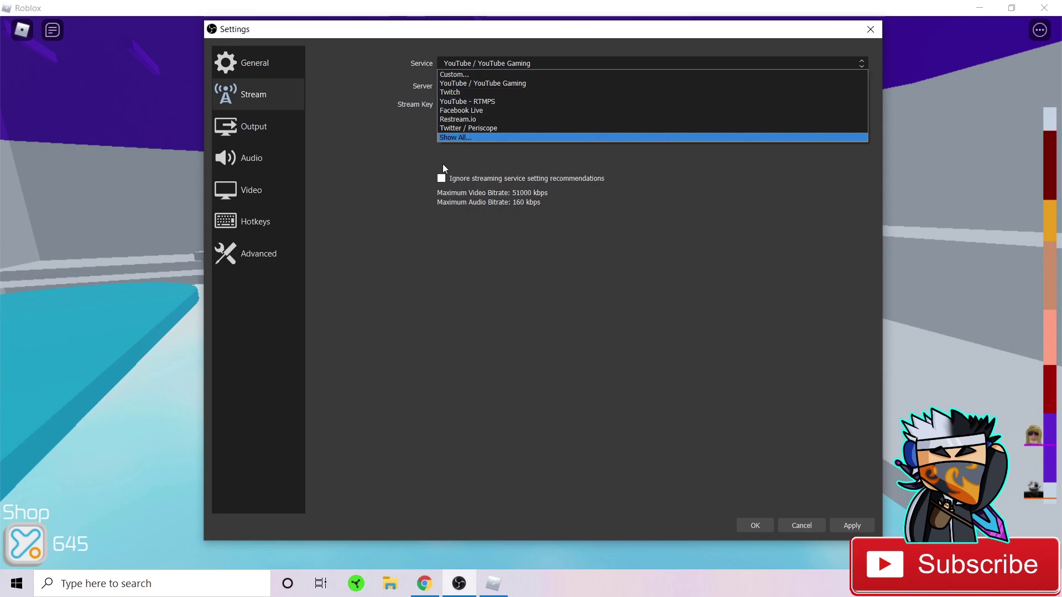
pyautogui.click(518, 269)
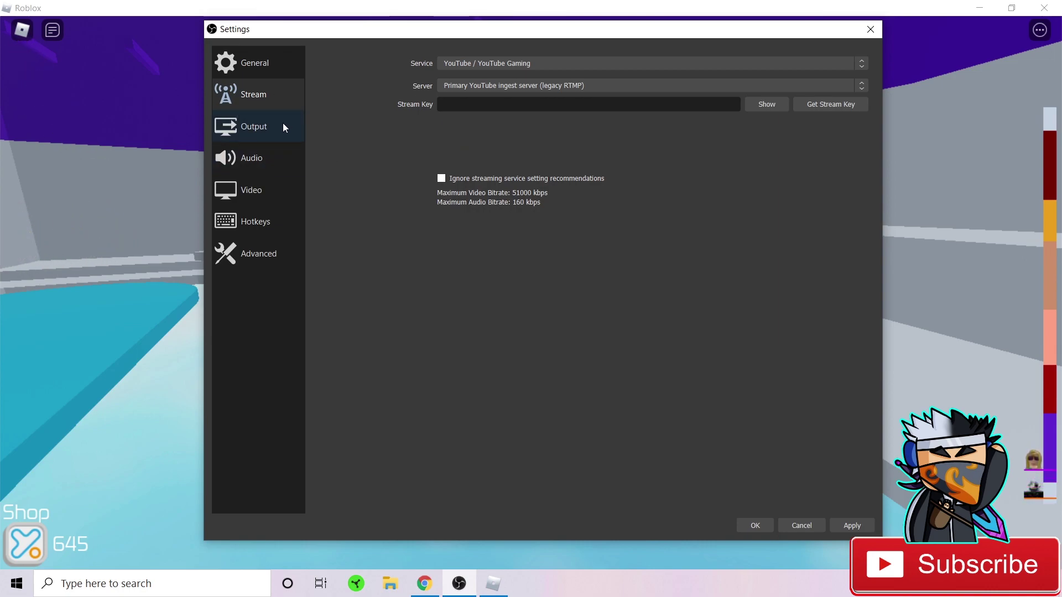
# Step: Revisit the video settings and compare their resolution and aspect ratio with the preview in the main window
pyautogui.click(255, 191)
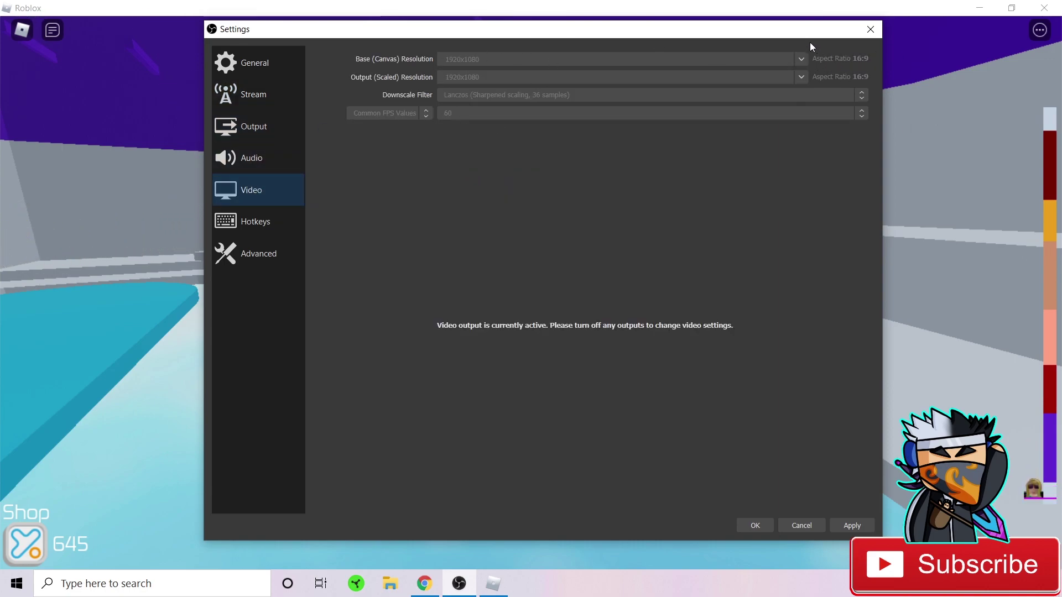
pyautogui.moveTo(798, 37); pyautogui.dragTo(794, 279)
pyautogui.moveTo(529, 278); pyautogui.dragTo(540, 464)
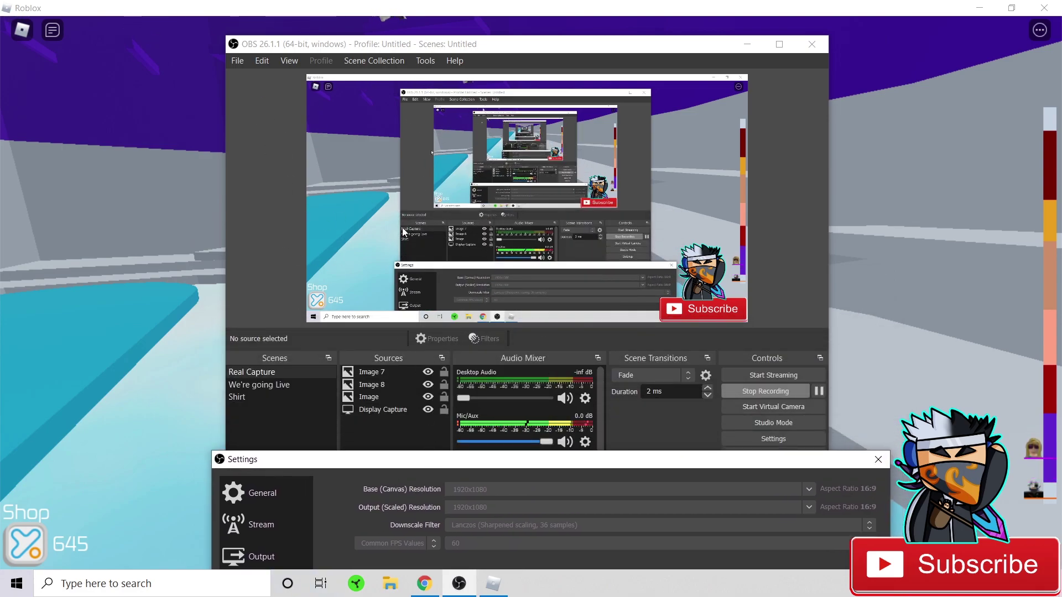
pyautogui.moveTo(513, 466); pyautogui.dragTo(392, 446)
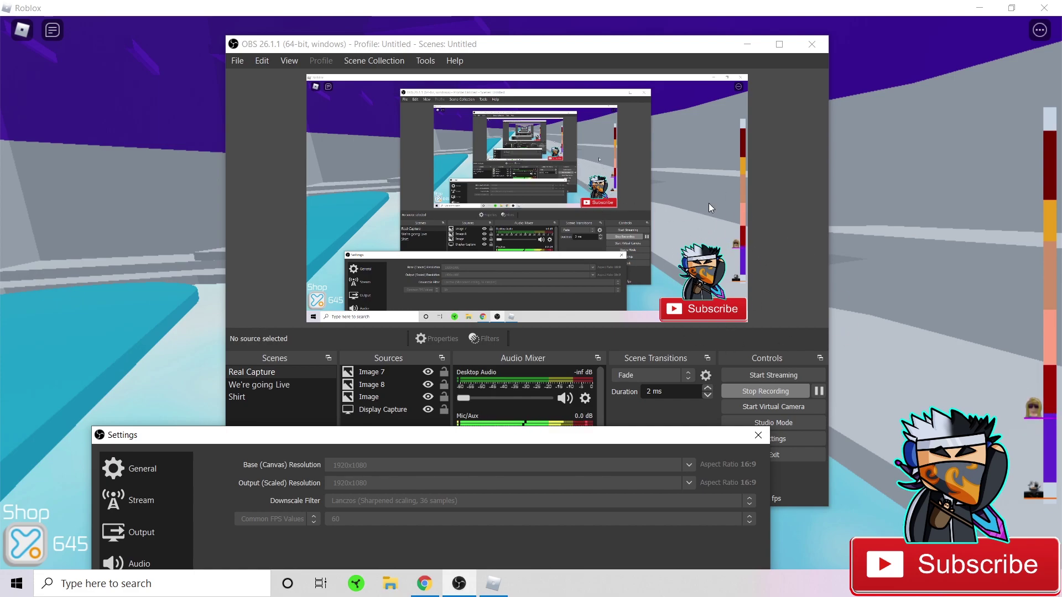
pyautogui.moveTo(569, 443); pyautogui.dragTo(658, 31)
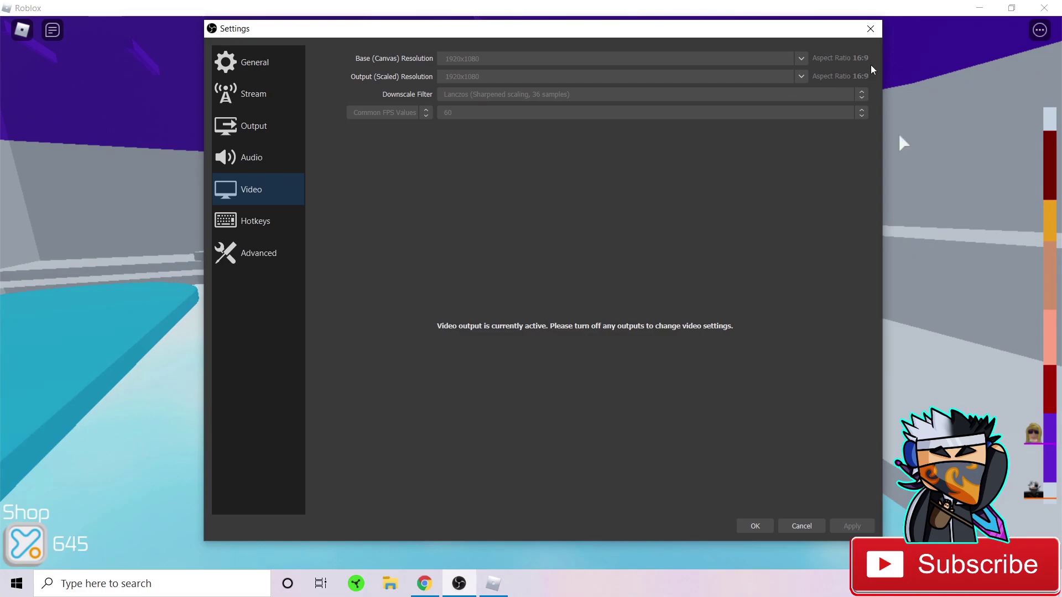
# Step: Close the settings and minimize OBS to return to the Roblox game
pyautogui.click(870, 25)
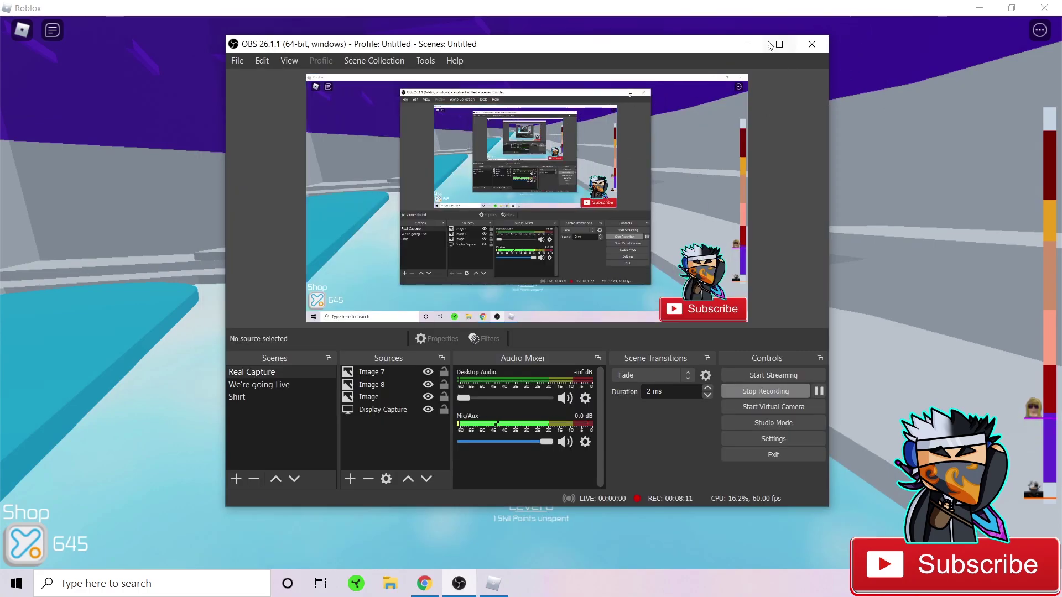
pyautogui.click(747, 45)
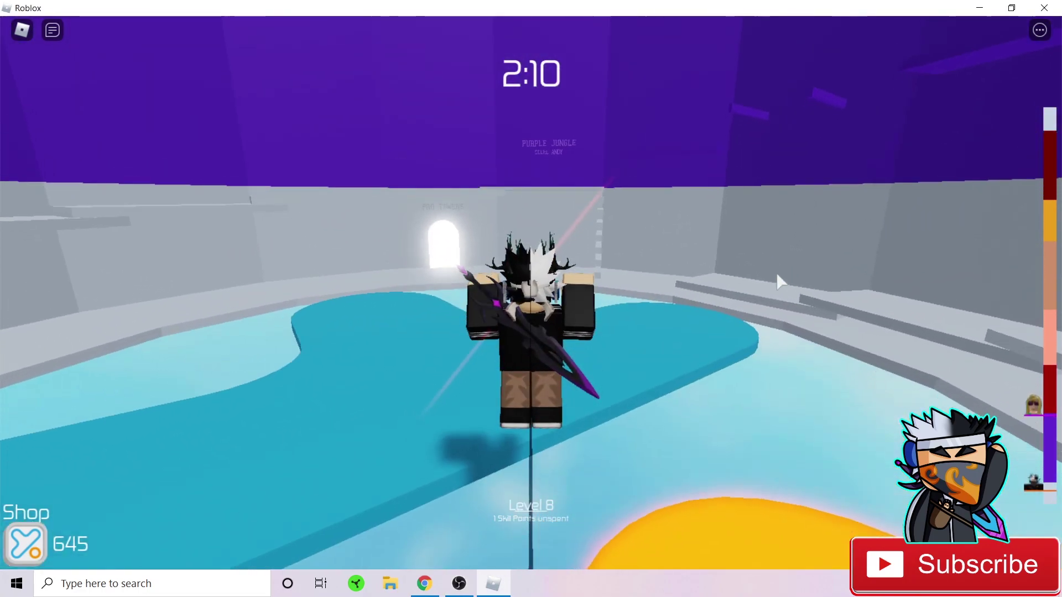
pyautogui.press('w')
pyautogui.press('space')
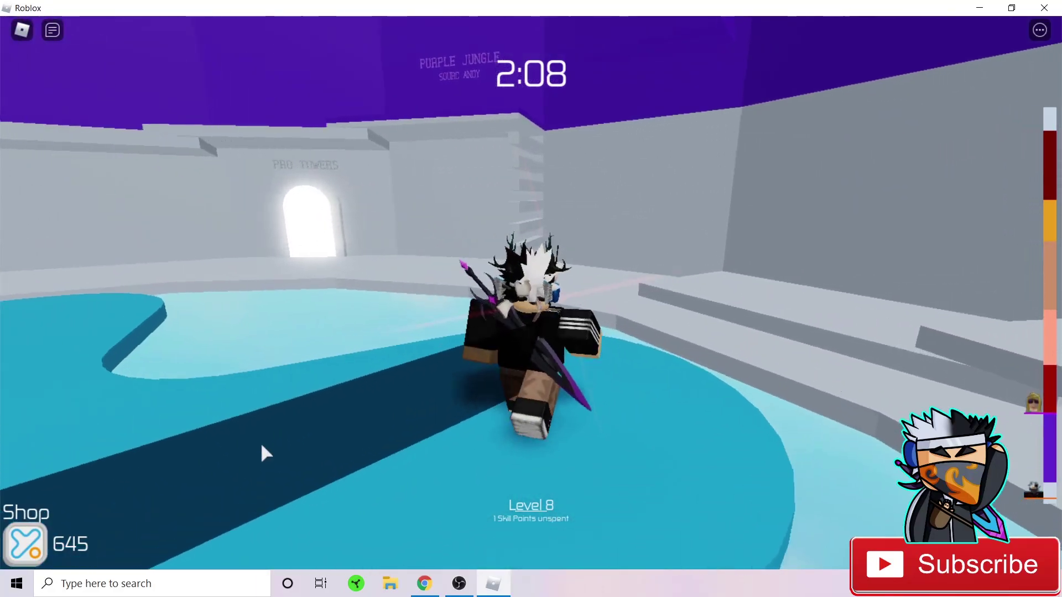
pyautogui.press('shift')
pyautogui.press('w')
pyautogui.press('space')
pyautogui.press('space')
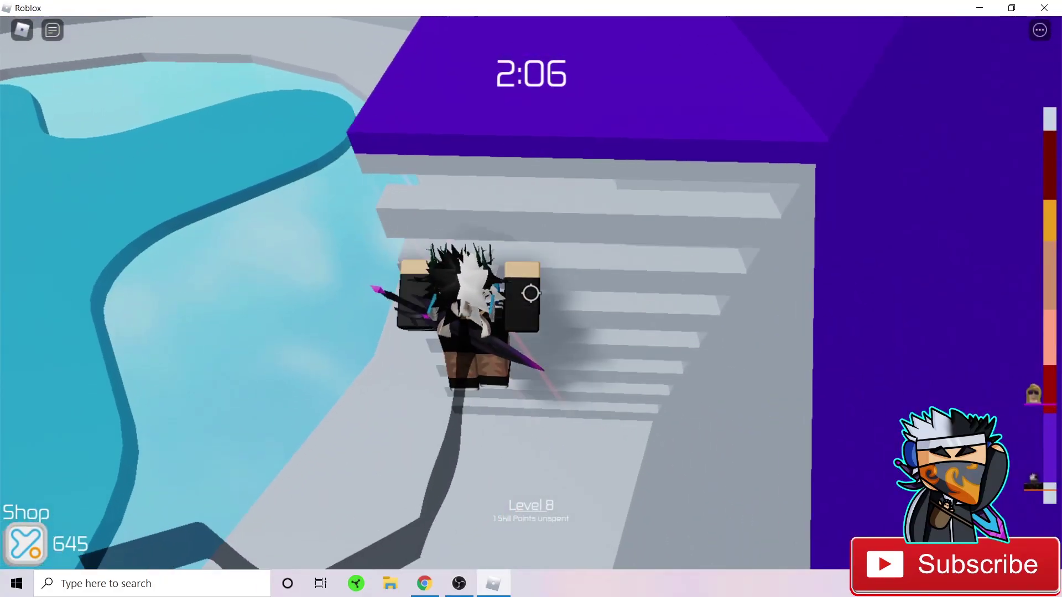
pyautogui.press('w')
pyautogui.press('space')
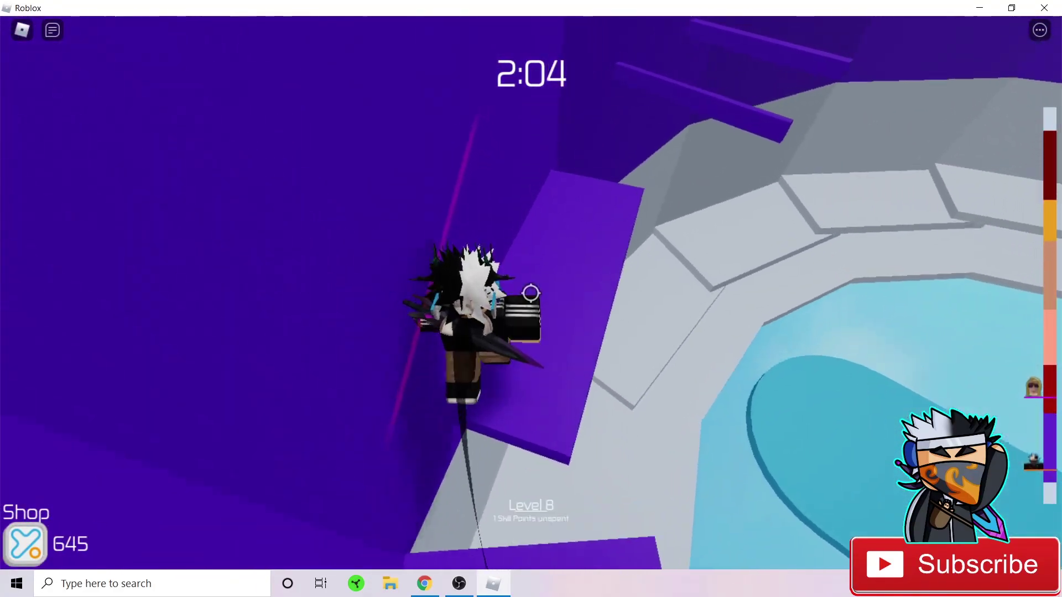
pyautogui.press('w')
pyautogui.press('space')
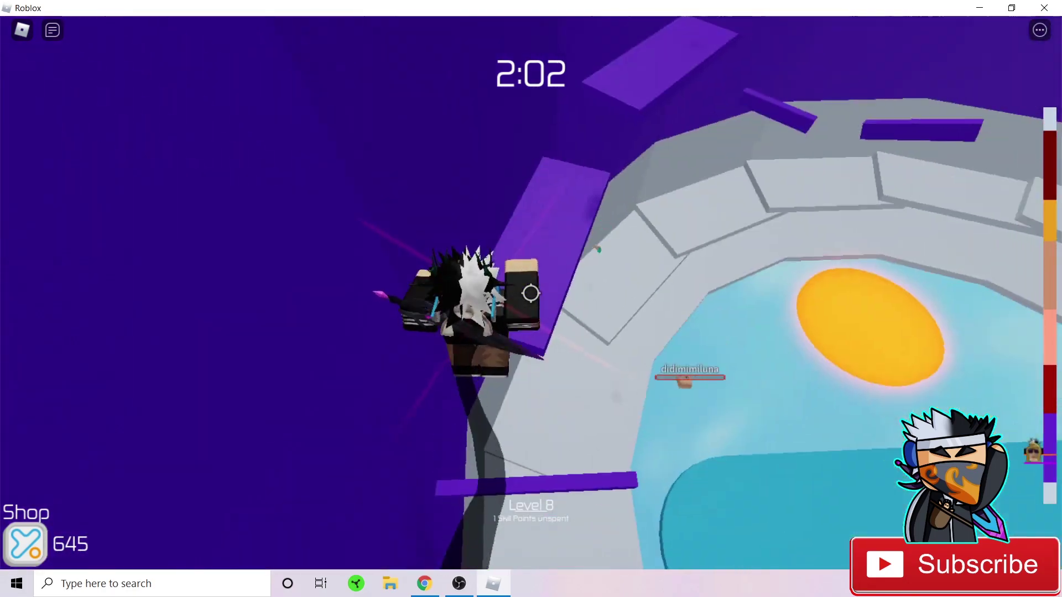
pyautogui.press('w')
pyautogui.press('space')
pyautogui.press('space')
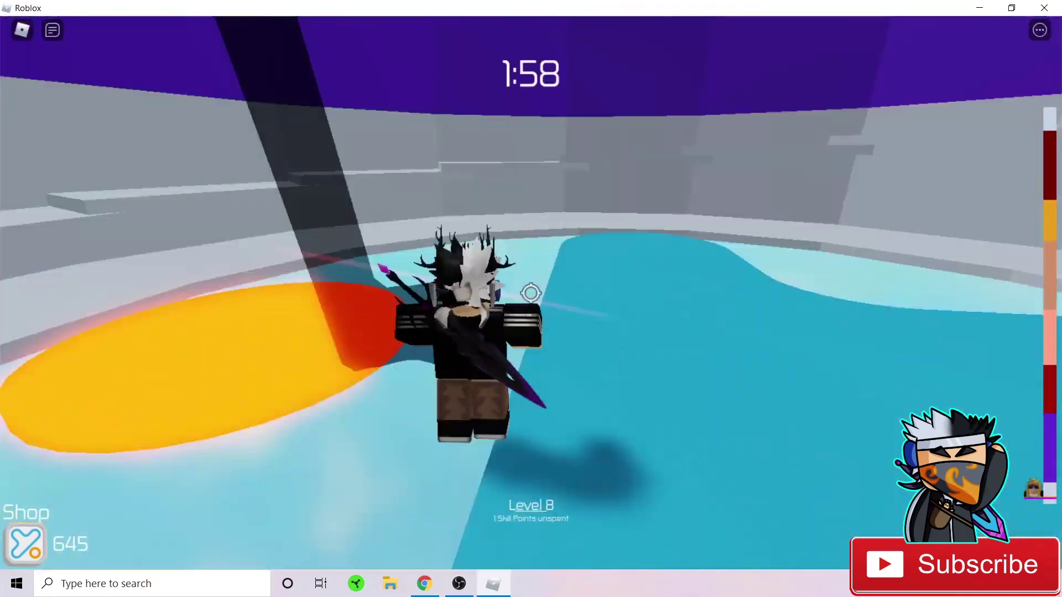
pyautogui.press('w')
pyautogui.press('w')
pyautogui.press('space')
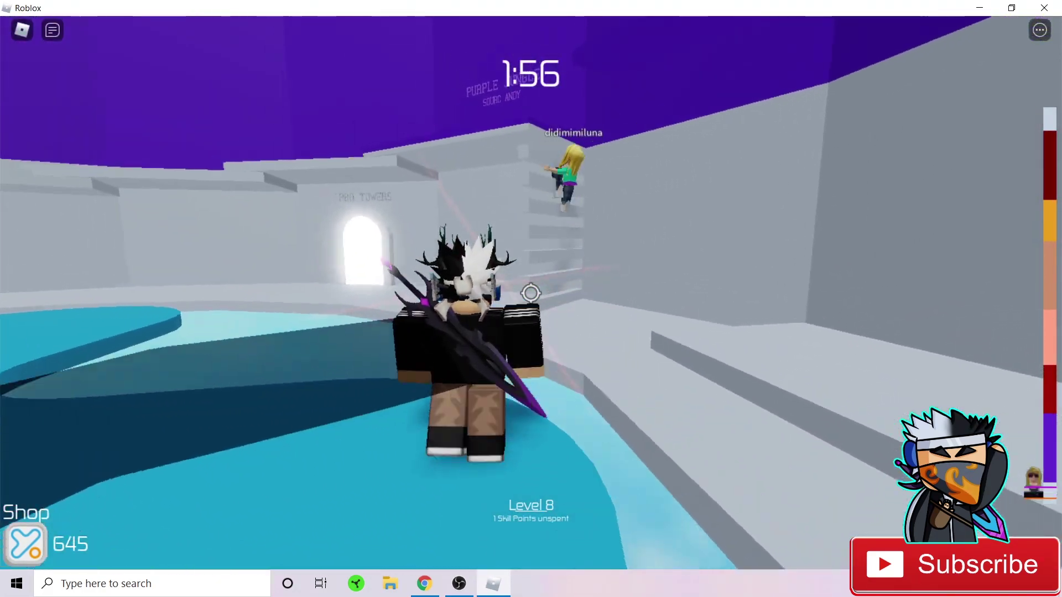
pyautogui.press('w')
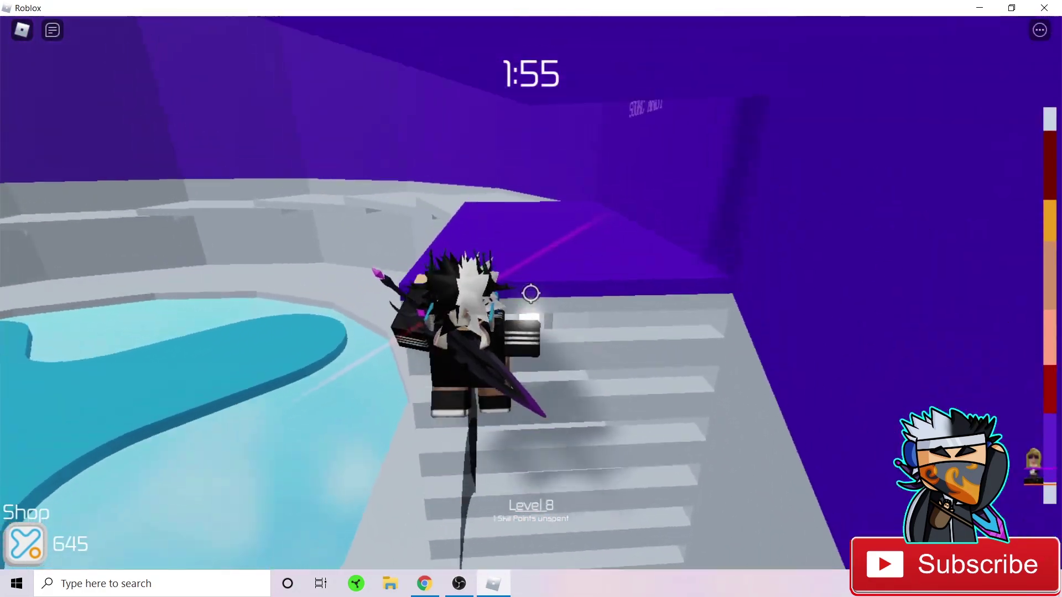
pyautogui.press('w')
pyautogui.press('space')
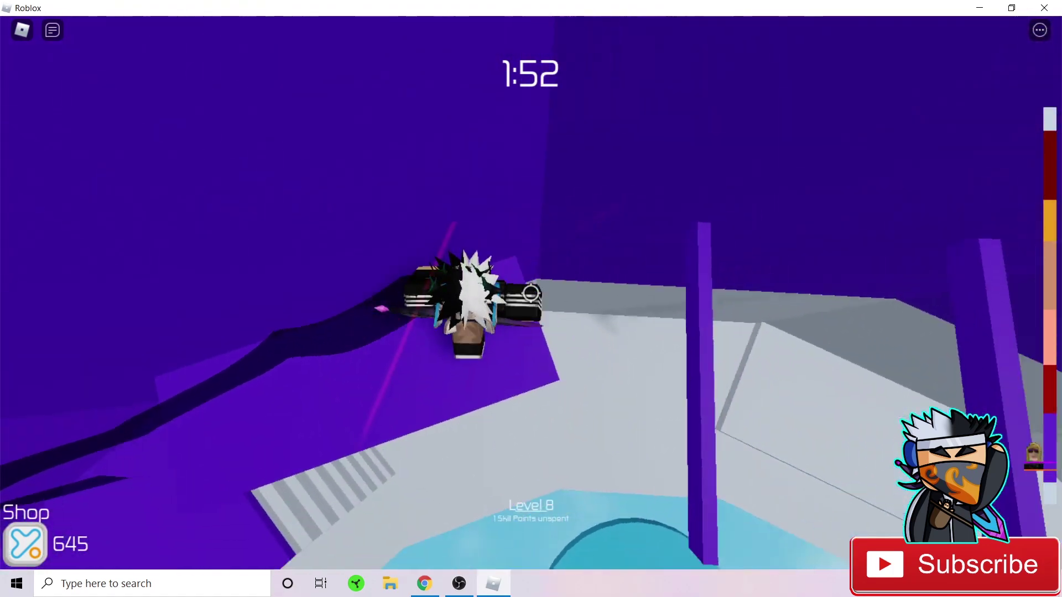
pyautogui.press('space')
pyautogui.press('w')
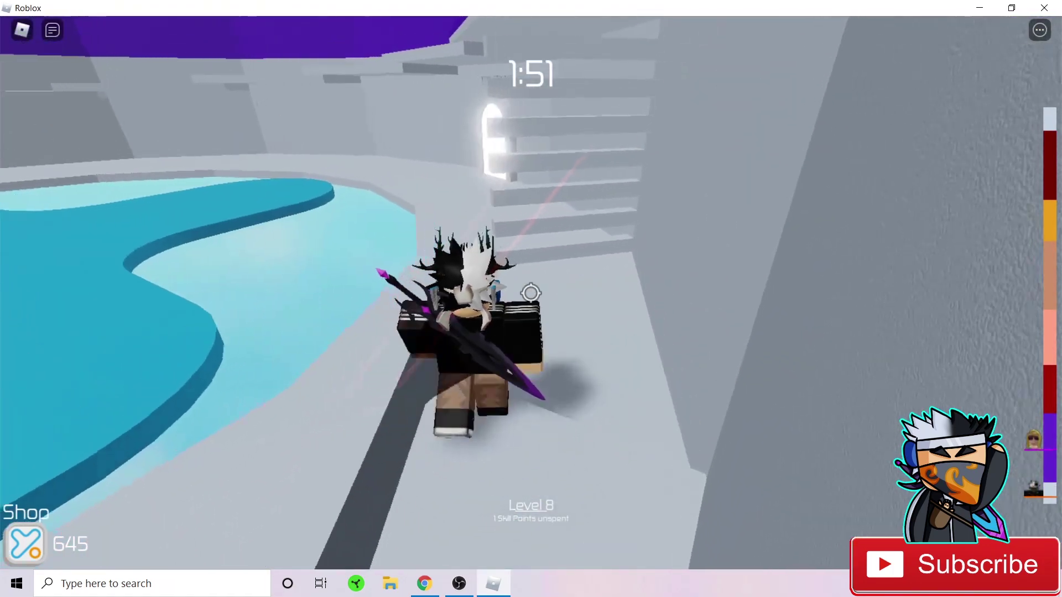
pyautogui.press('w')
pyautogui.press('space')
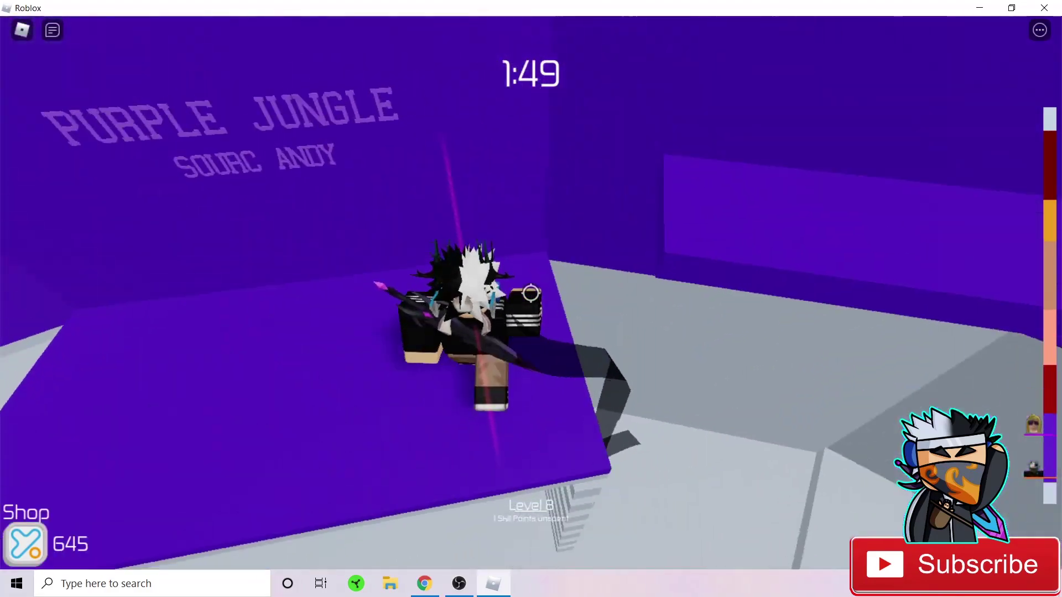
# Step: Try to jump from the Purple Jungle platform towards the next purple ledge and narrow beams
pyautogui.press('w')
pyautogui.press('space')
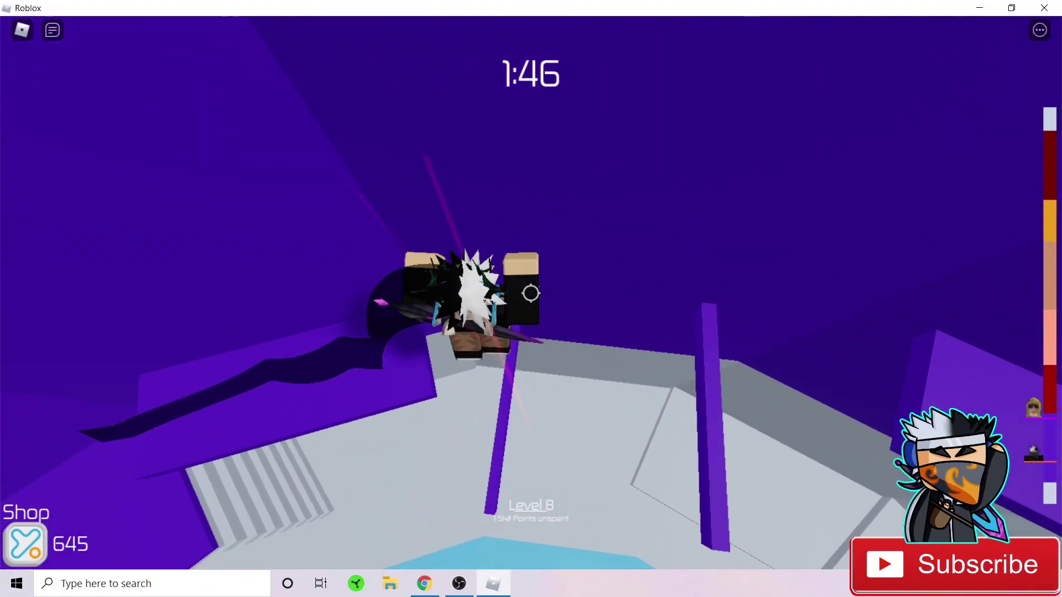
pyautogui.press('w')
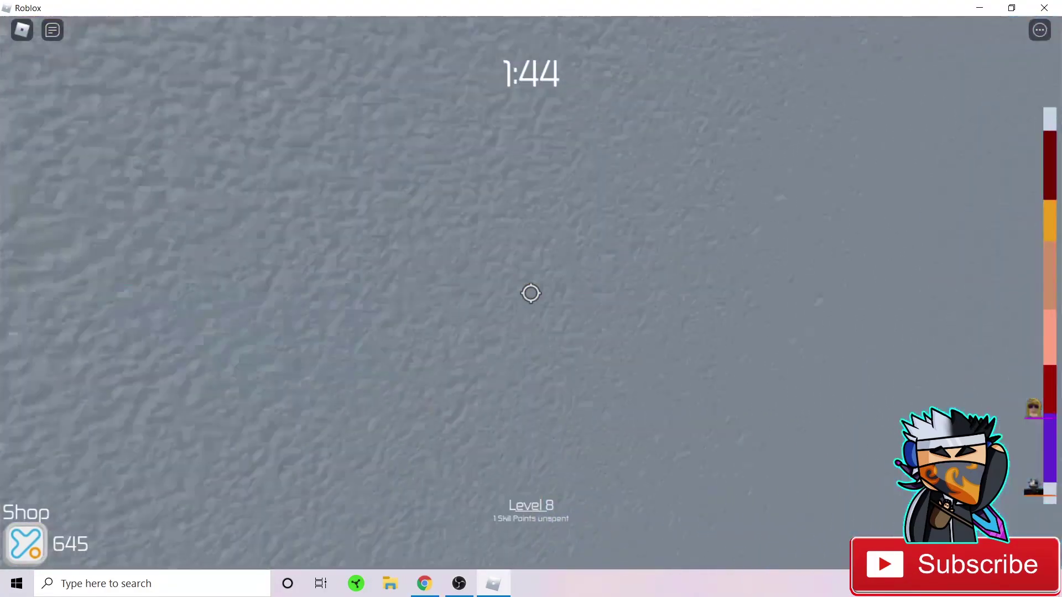
# Step: Climb the grey stairs to the Purple Jungle platform again and jump onto the neighbouring purple ledge
pyautogui.press('w')
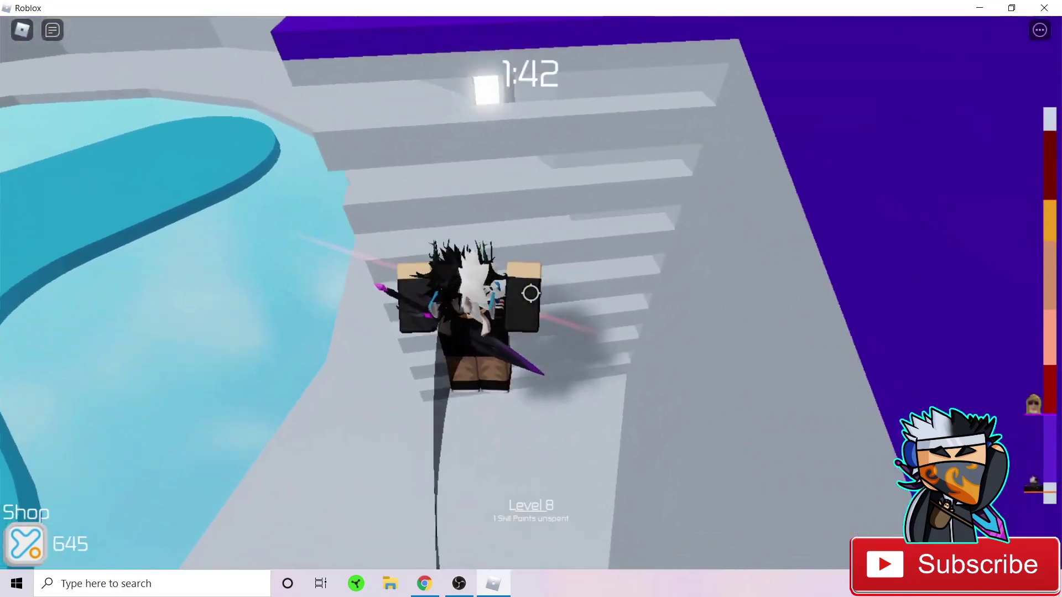
pyautogui.press('w')
pyautogui.press('shift')
pyautogui.press('space')
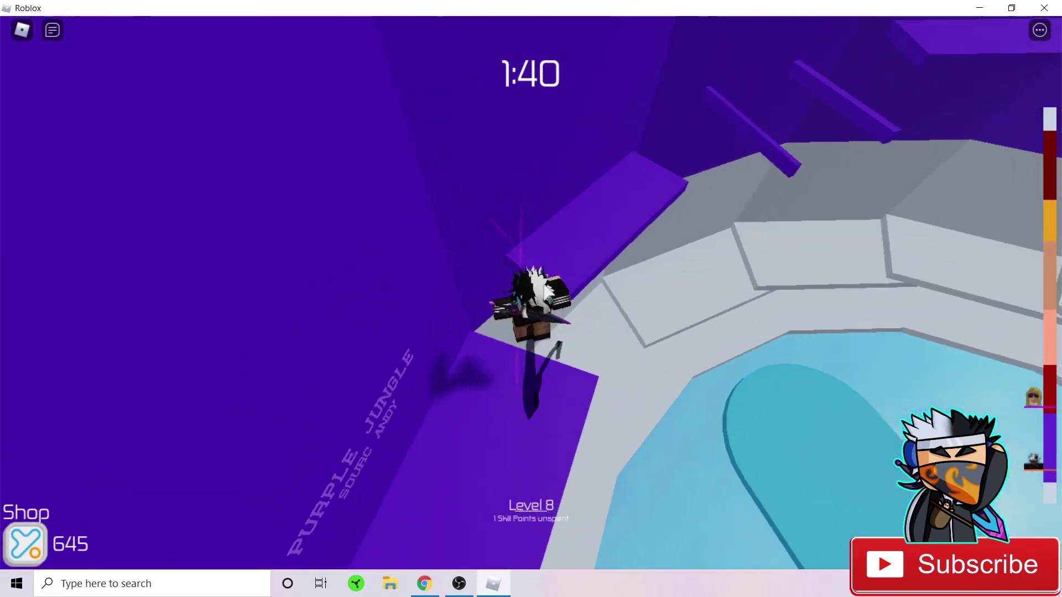
pyautogui.press('w')
pyautogui.press('space')
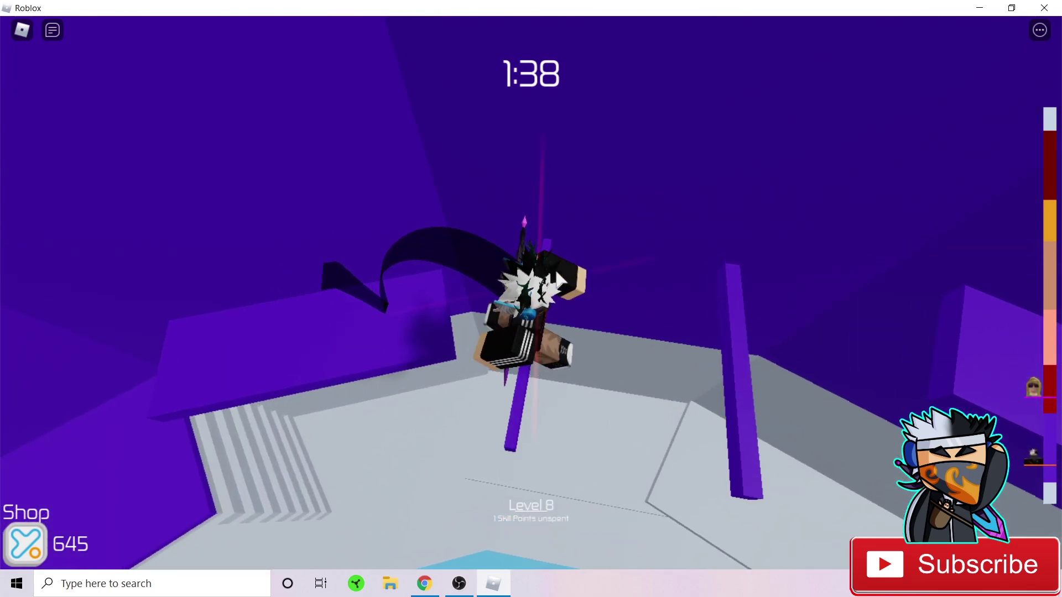
# Step: Cross the narrow purple beams and ledges along the wall, and follow the row of thin beams to the central purple platform
pyautogui.press('space')
pyautogui.press('w')
pyautogui.press('space')
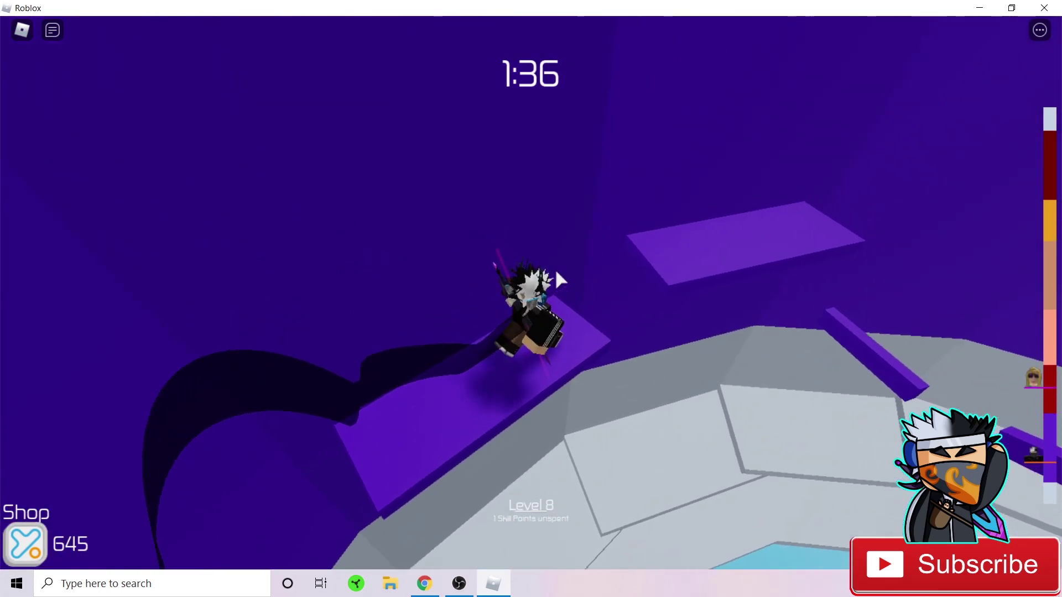
pyautogui.press('w')
pyautogui.press('space')
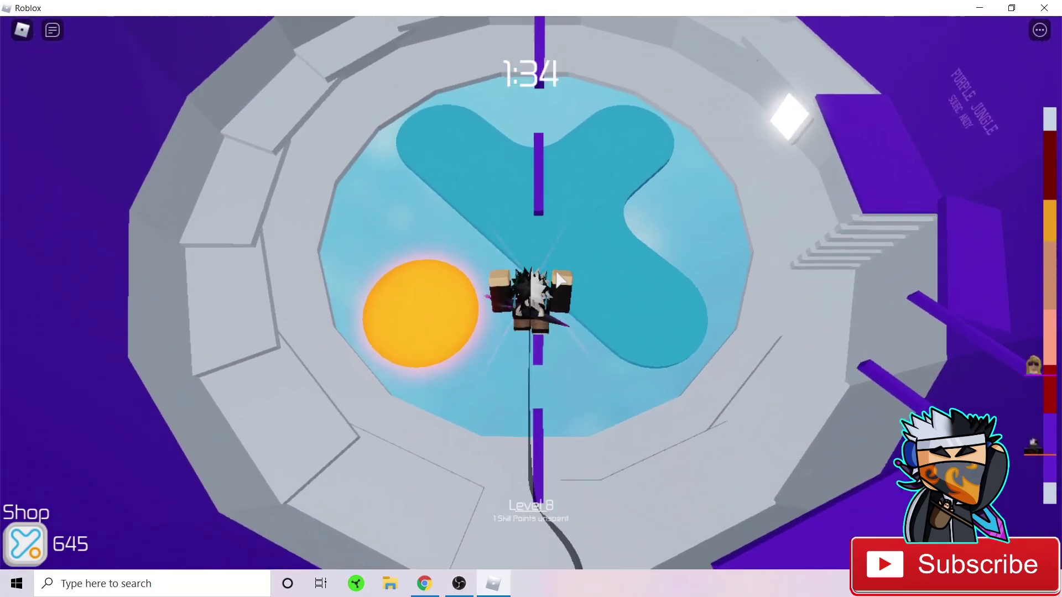
pyautogui.press('space')
pyautogui.press('w')
pyautogui.press('space')
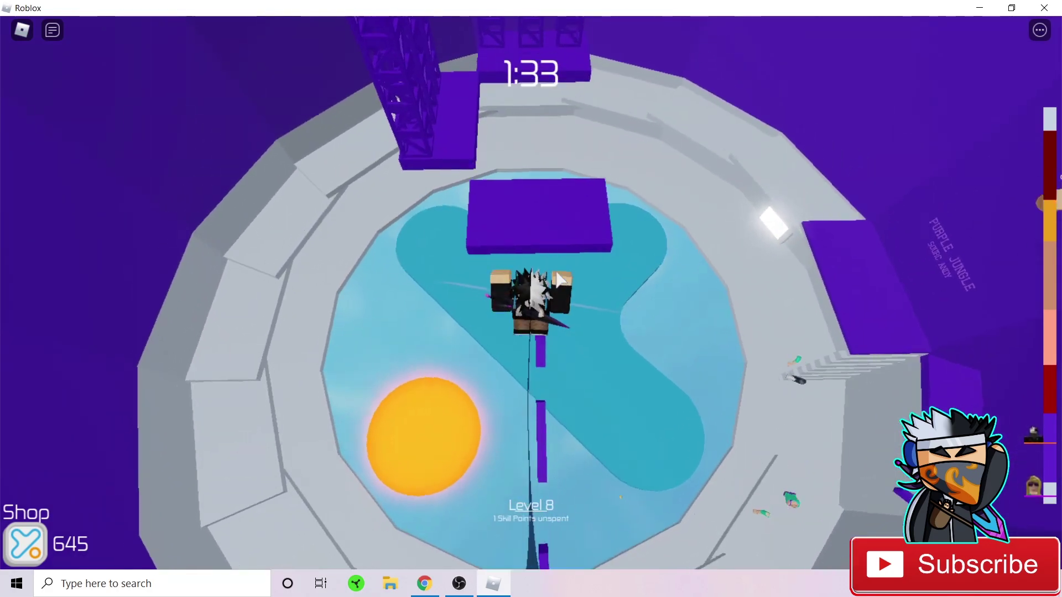
# Step: Jump from the central platform up towards the top of the purple lattice towers
pyautogui.press('space')
pyautogui.press('shift')
pyautogui.press('w')
pyautogui.press('space')
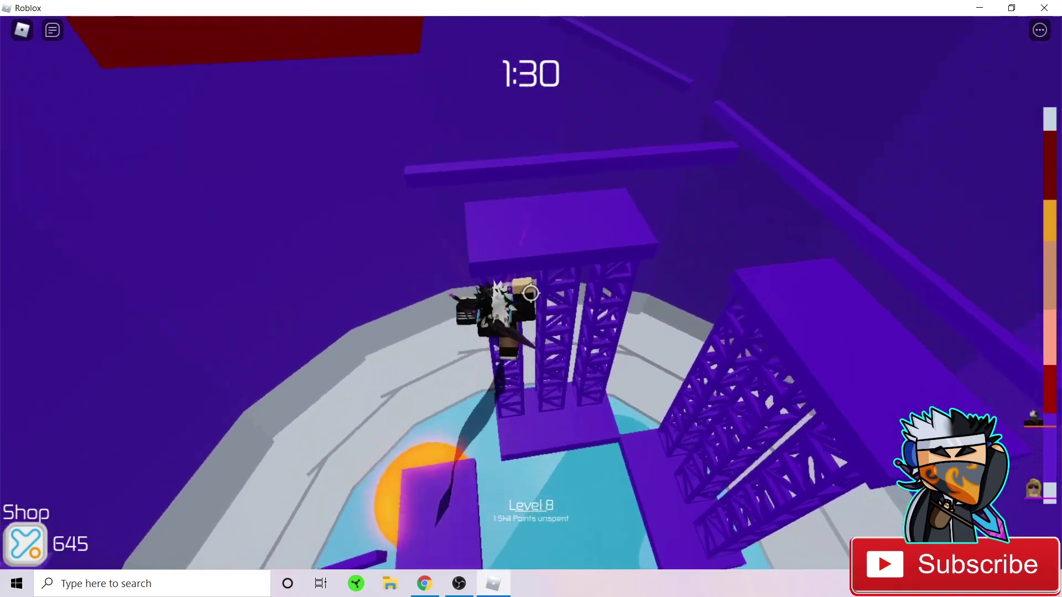
# Step: Cross the long thin purple beams up to the first platform of the red section
pyautogui.press('w')
pyautogui.press('space')
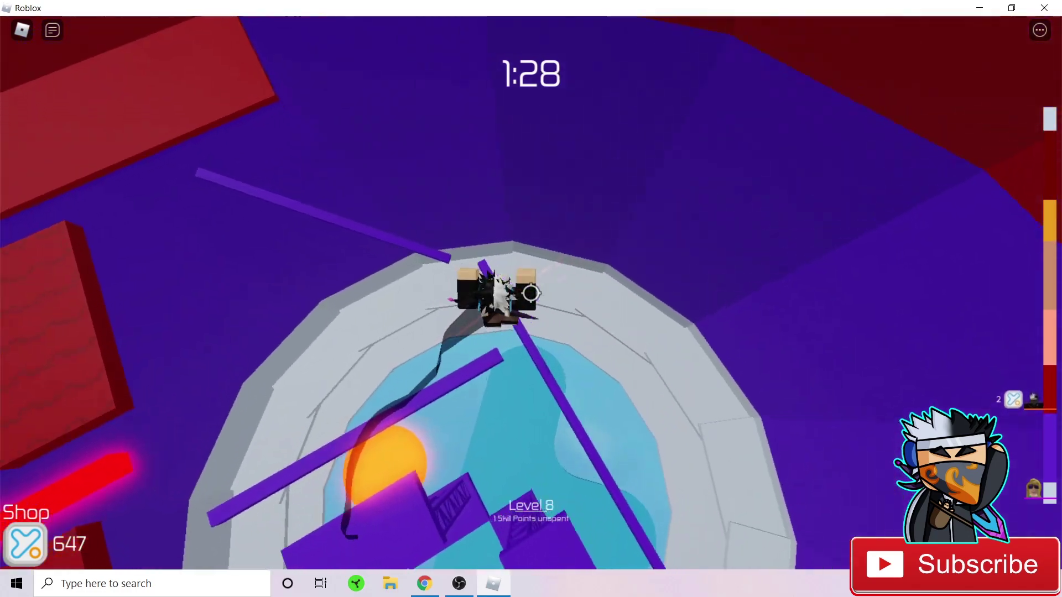
pyautogui.press('w')
pyautogui.press('space')
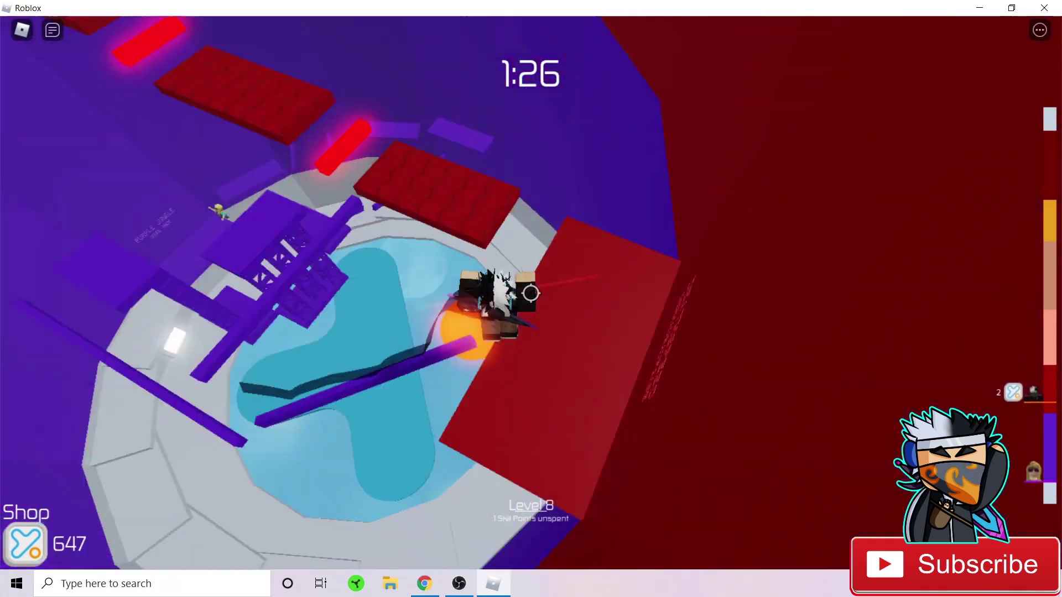
# Step: Jump along the red platforms over the glowing red bars up to the Fragmented section's starting platform
pyautogui.press('w')
pyautogui.press('space')
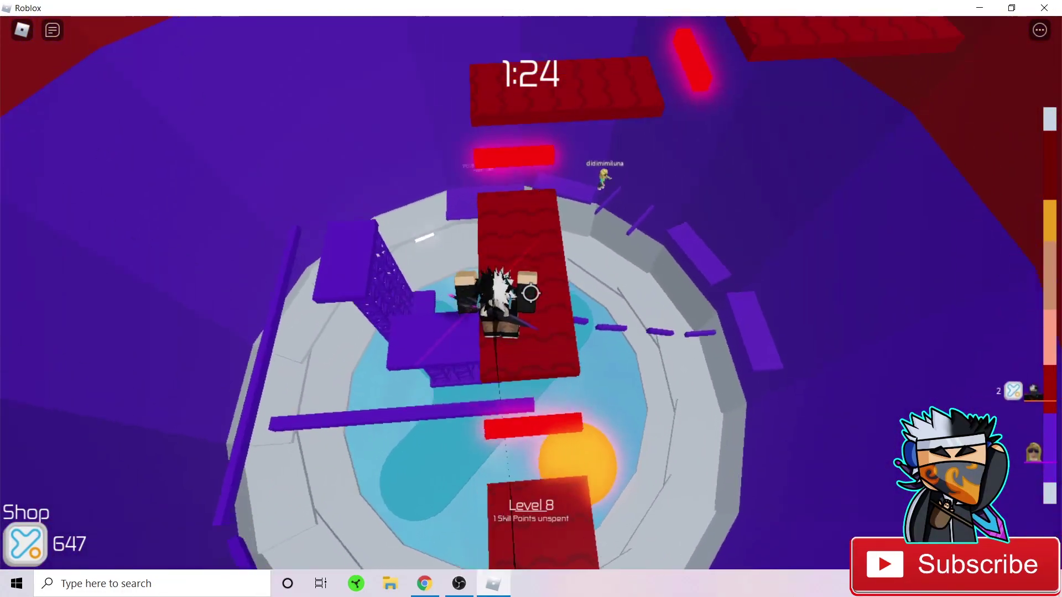
pyautogui.press('w')
pyautogui.press('space')
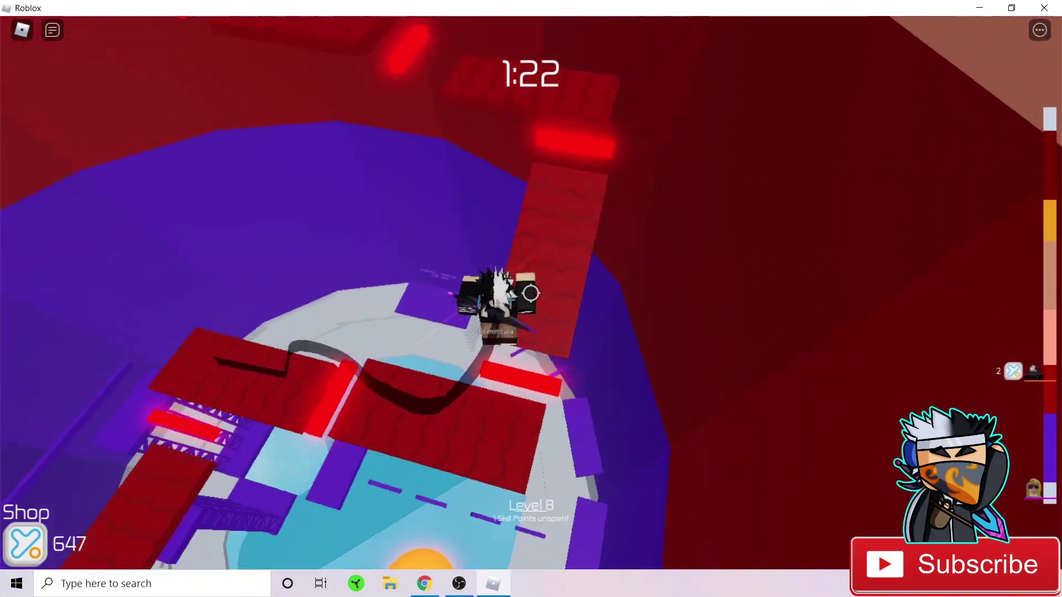
pyautogui.press('w')
pyautogui.press('space')
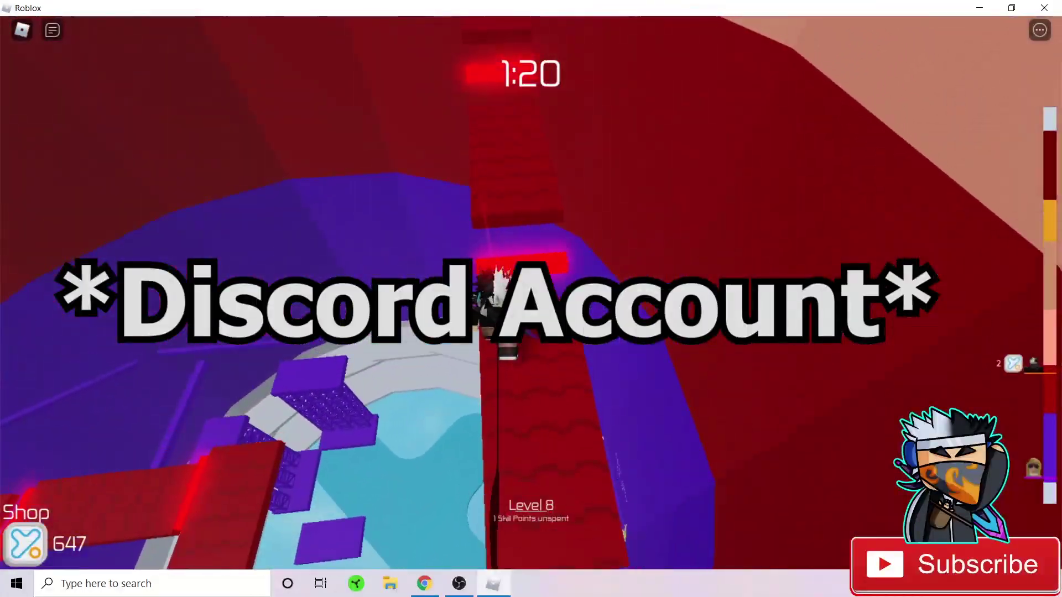
pyautogui.press('w')
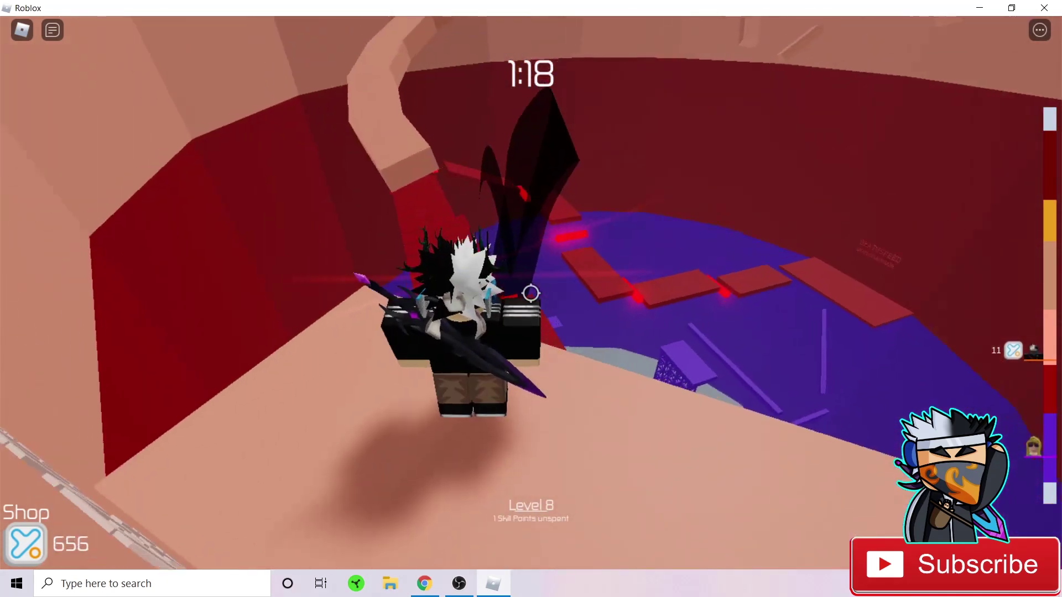
pyautogui.press('shift')
pyautogui.press('s')
pyautogui.scroll(2, 531, 296)
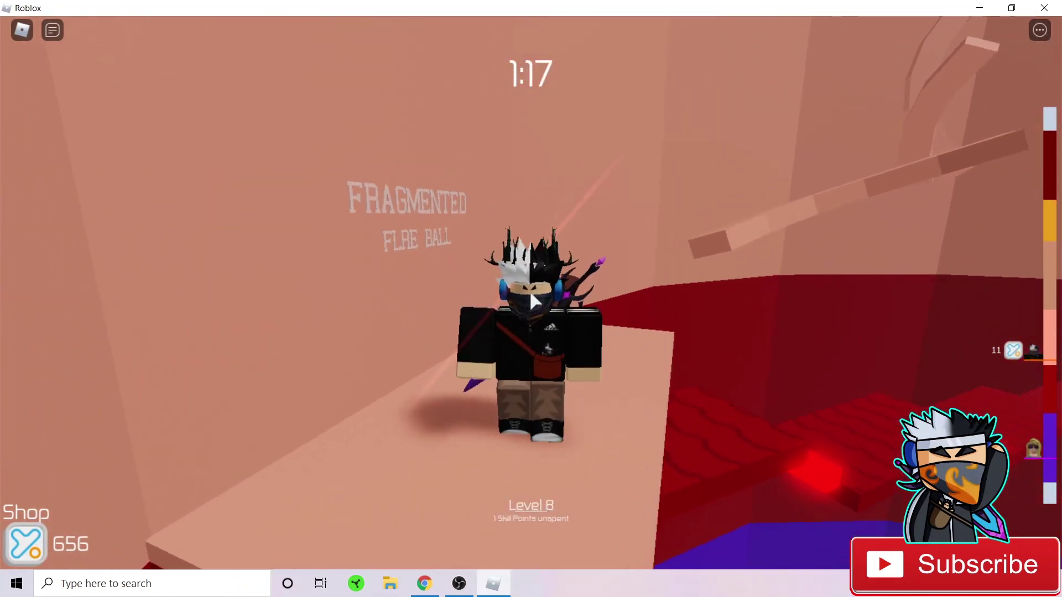
pyautogui.press('Left')
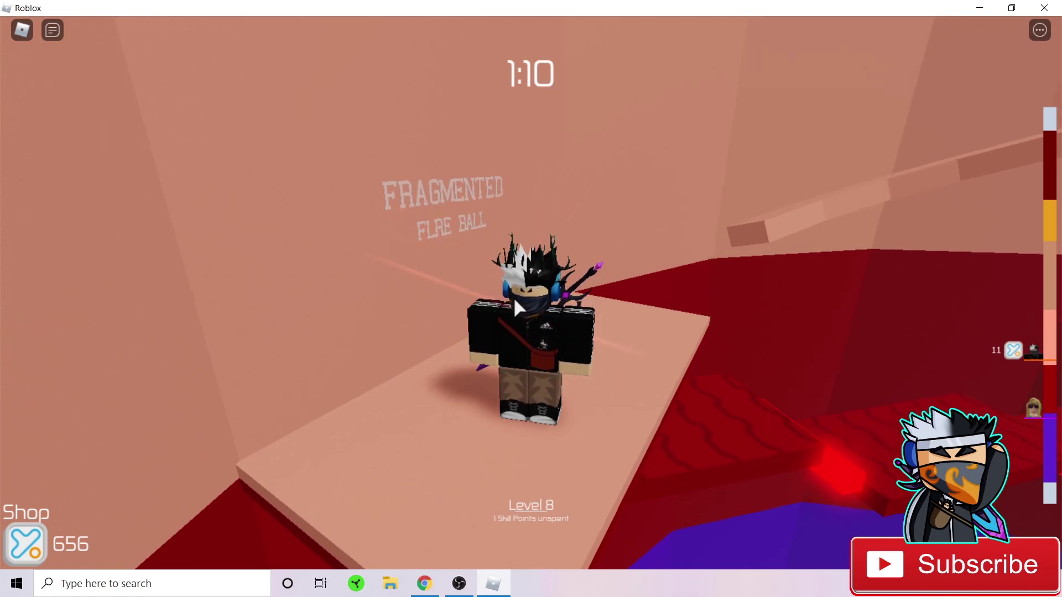
# Step: Climb along the curved, broken beams of the Fragmented section and stop on one of the higher beams
pyautogui.moveTo(513, 297); pyautogui.dragTo(531, 308)
pyautogui.press('w')
pyautogui.press('space')
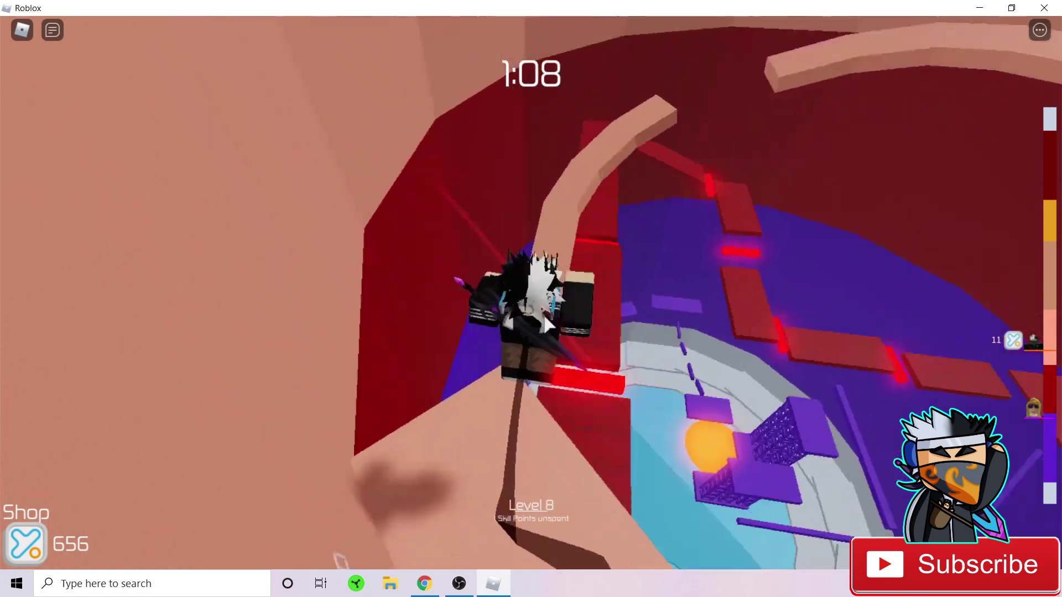
pyautogui.press('w')
pyautogui.press('space')
pyautogui.press('w')
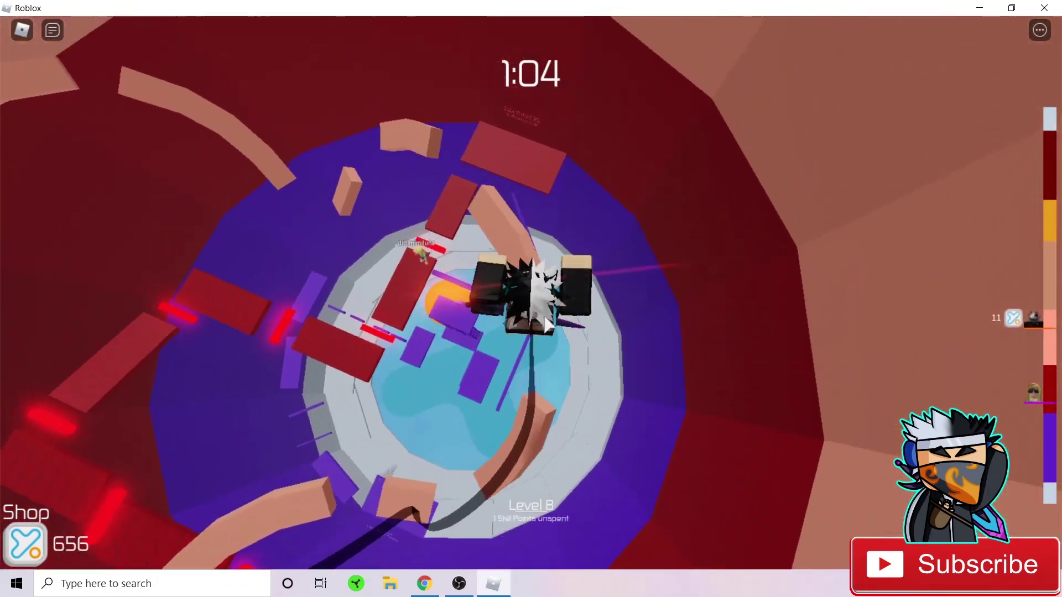
pyautogui.press('space')
pyautogui.press('w')
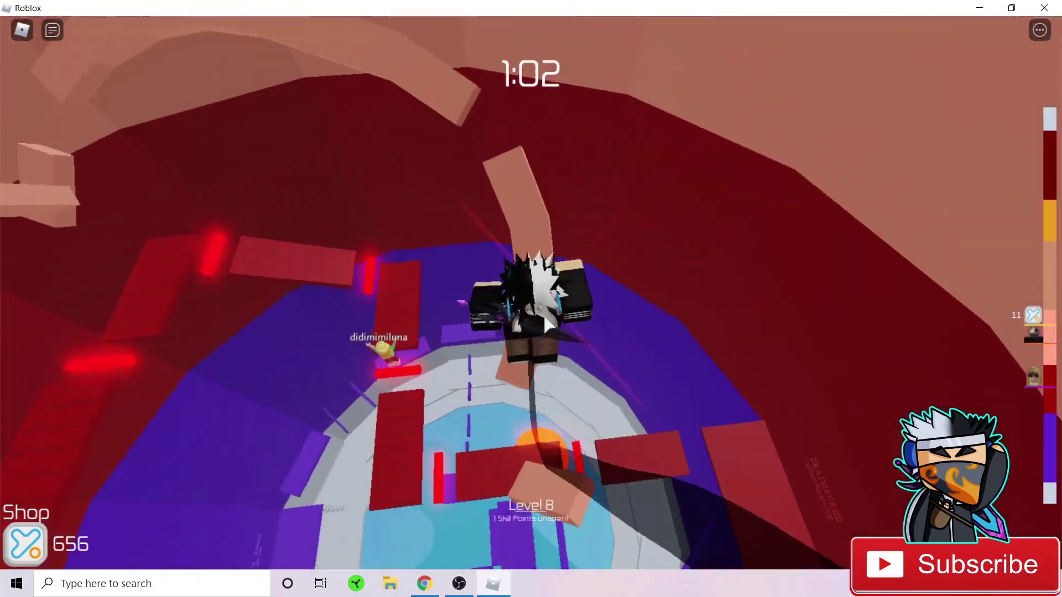
pyautogui.press('space')
pyautogui.press('space')
pyautogui.press('space')
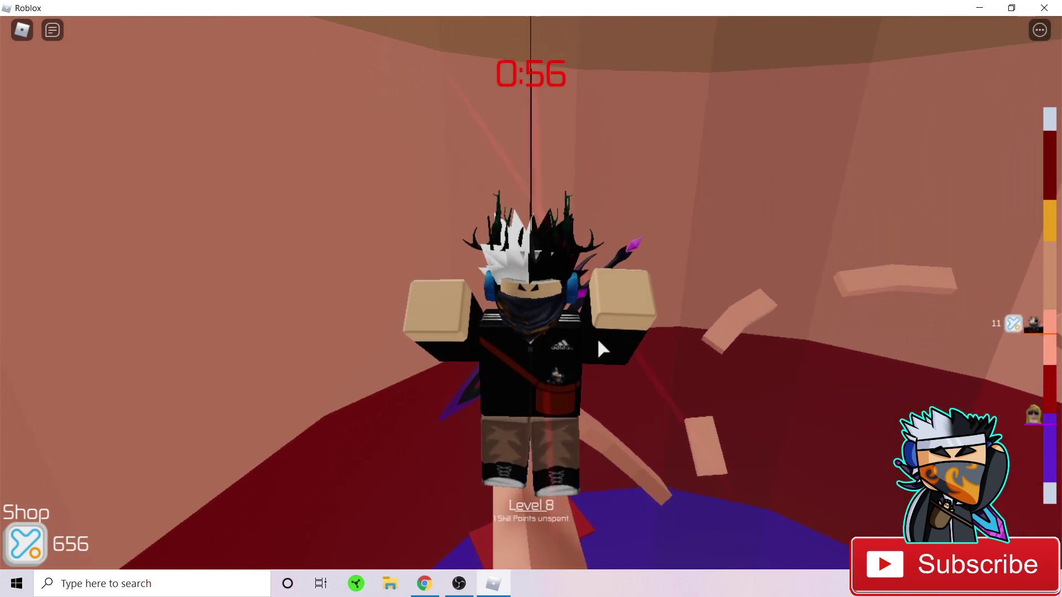
pyautogui.scroll(-2, 585, 359)
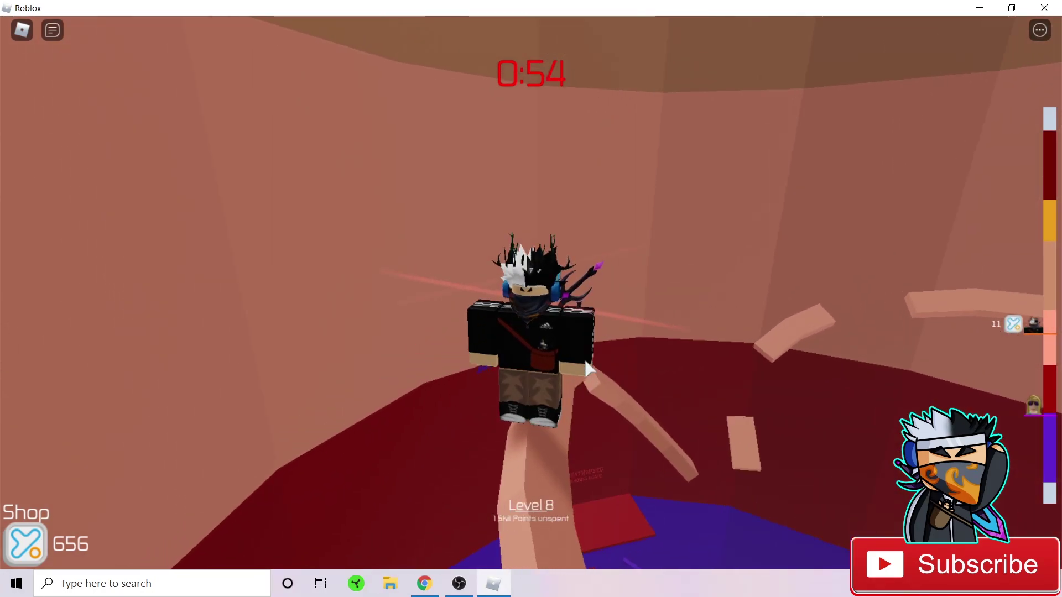
pyautogui.scroll(2, 585, 361)
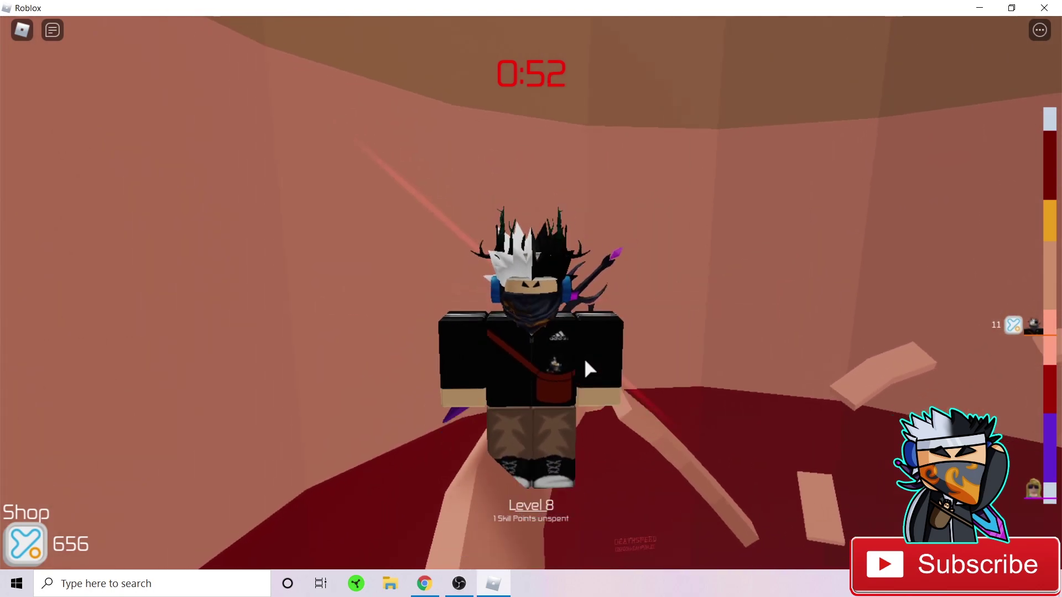
pyautogui.scroll(-2, 585, 360)
pyautogui.scroll(2, 585, 361)
pyautogui.scroll(-2, 585, 361)
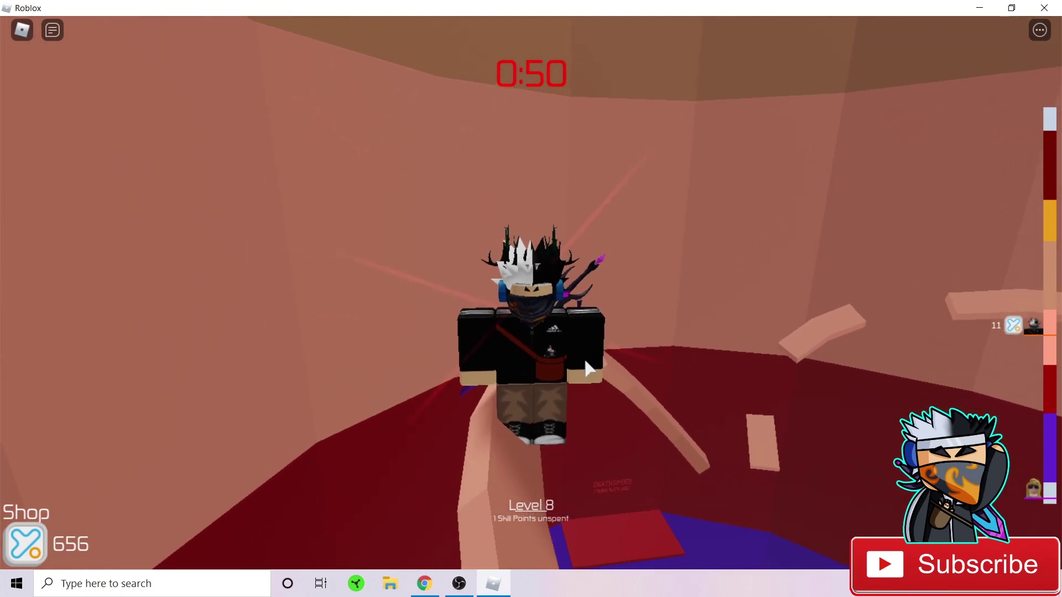
pyautogui.scroll(-1, 586, 365)
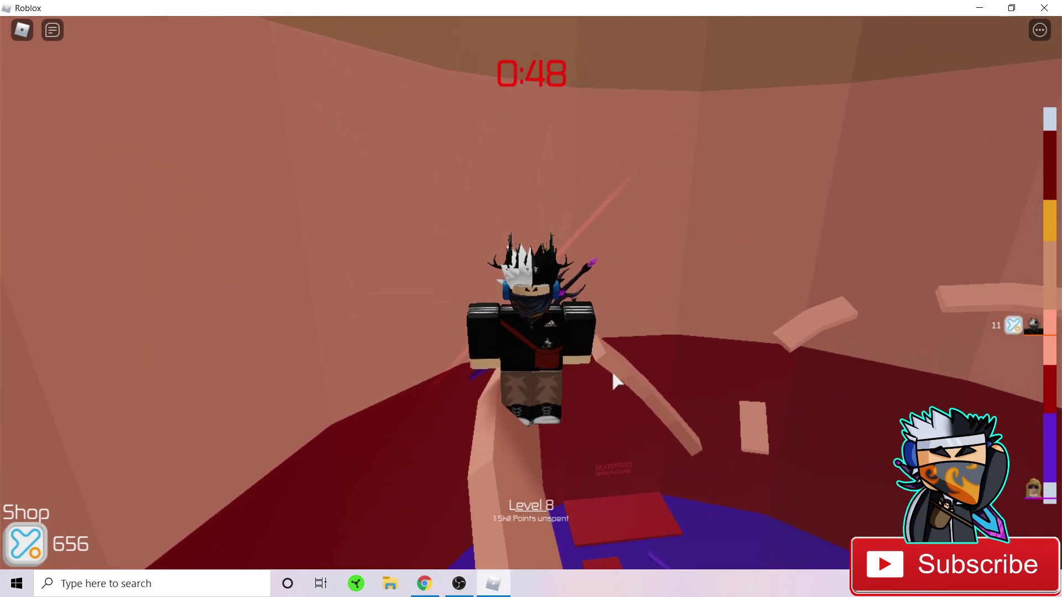
# Step: Switch the game window to full screen
pyautogui.press('F11')
pyautogui.scroll(3, 613, 353)
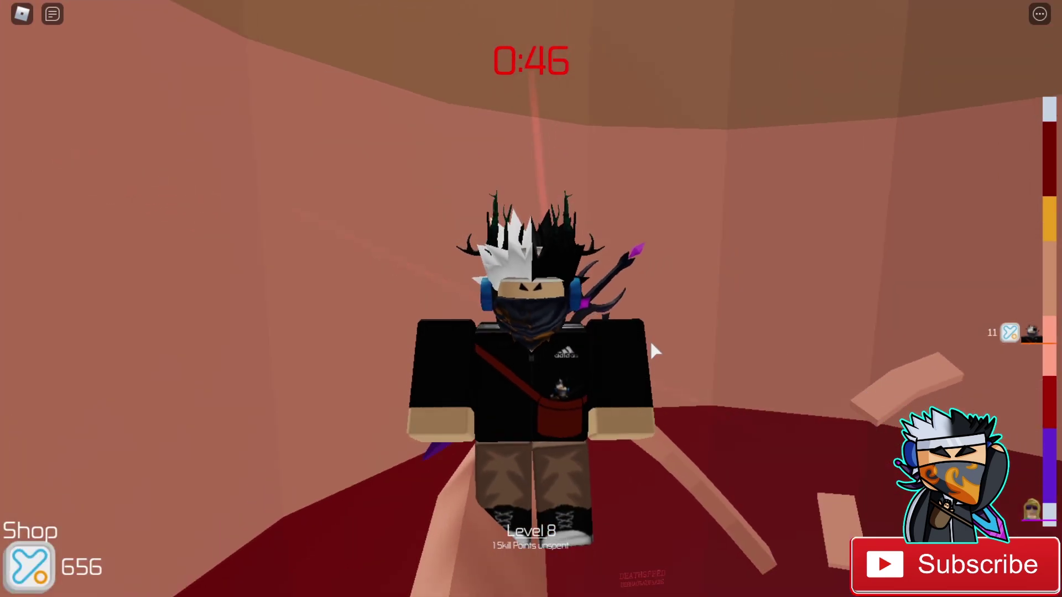
pyautogui.scroll(-3, 651, 348)
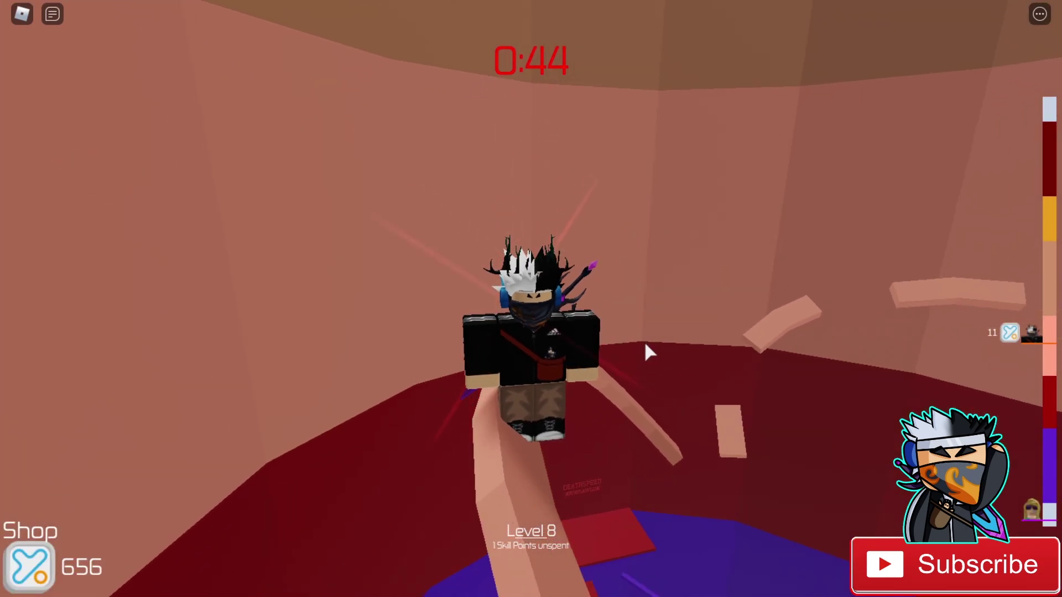